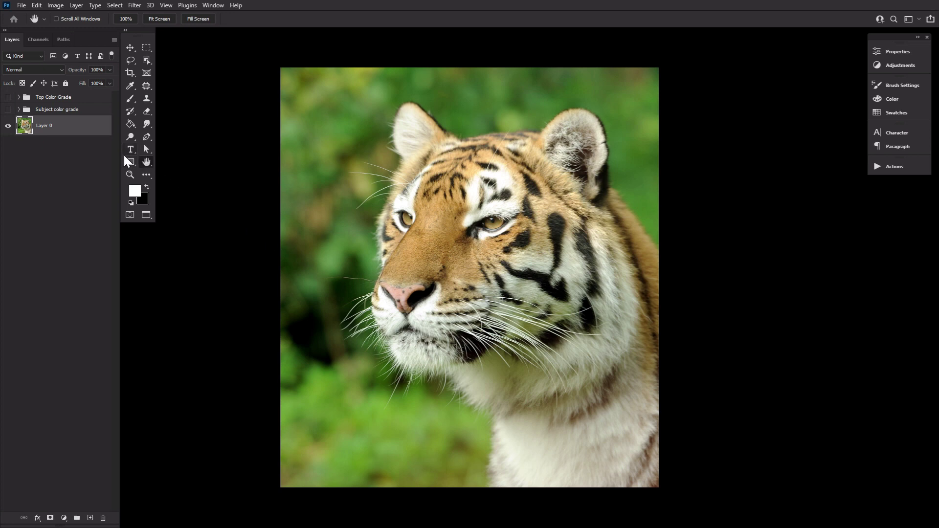
Show the Subject color grade group and its Gradient Map 1 layer, and open the gradient map's properties
click(51, 112)
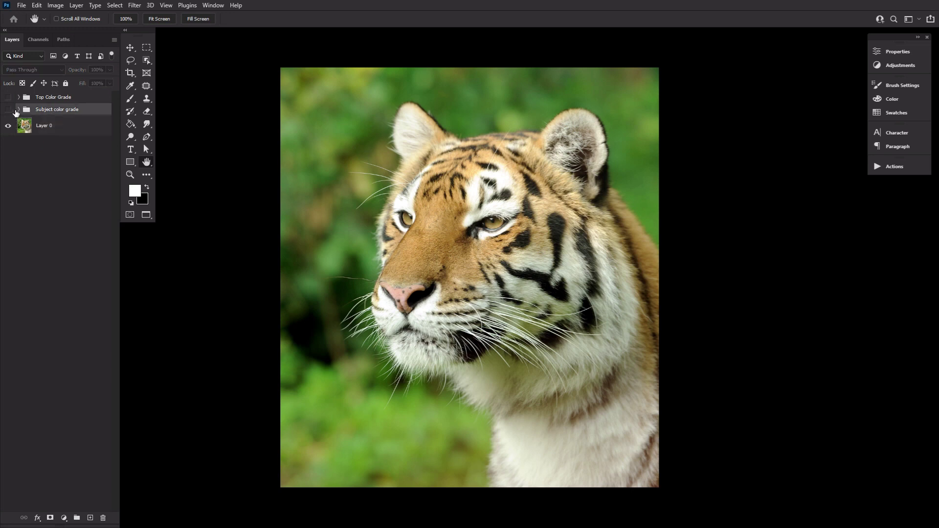
click(18, 109)
click(8, 110)
click(8, 186)
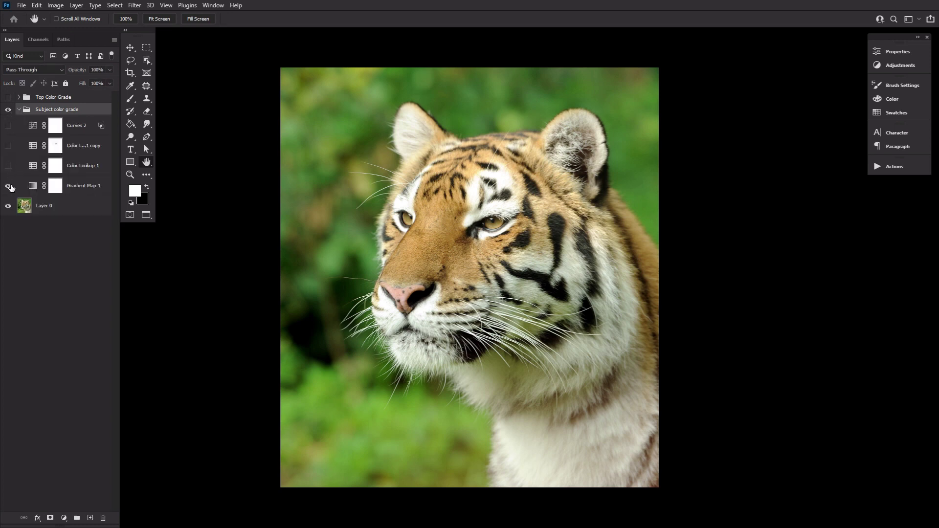
click(34, 187)
double_click(33, 187)
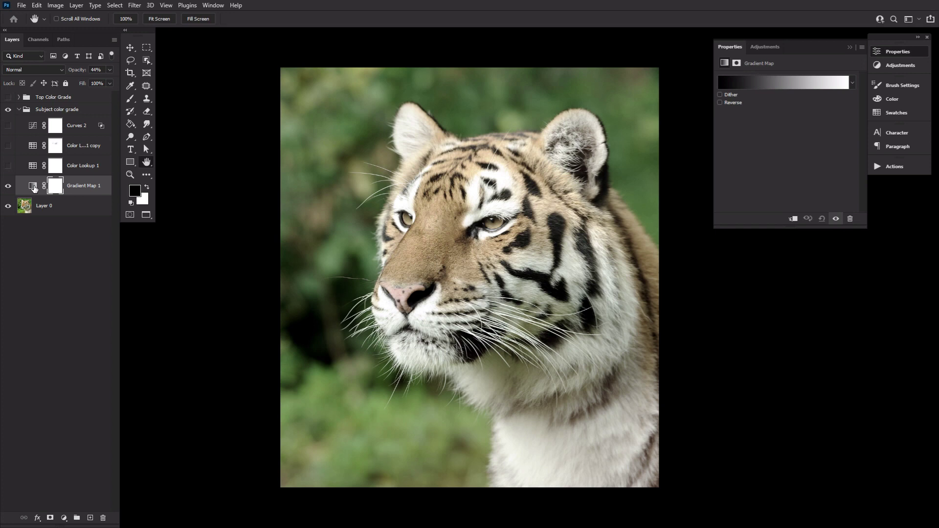
Show the Color Lookup 1 layer and its copy in the Subject color grade group
click(31, 170)
click(8, 167)
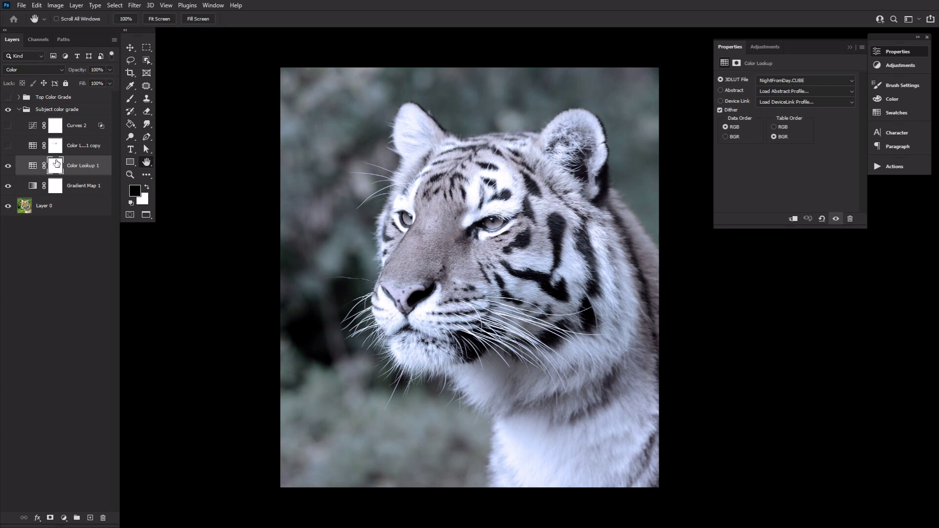
click(32, 146)
click(8, 146)
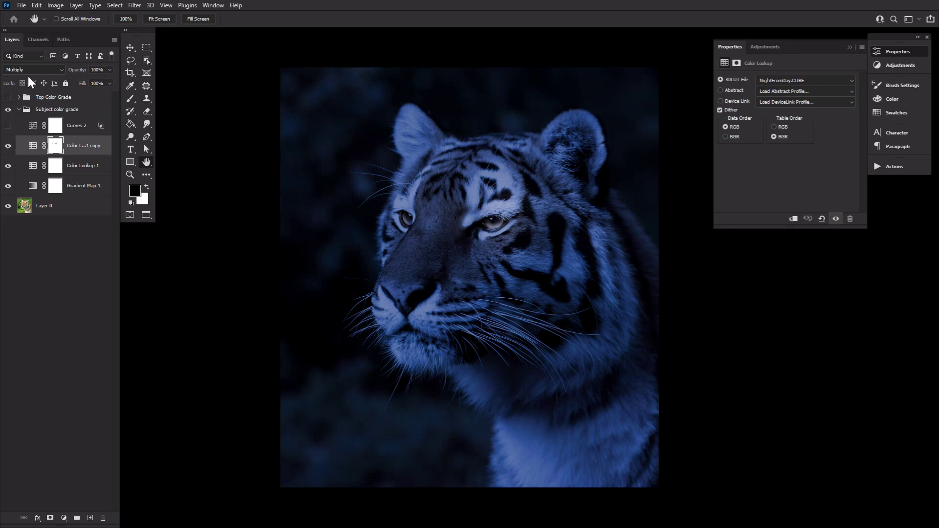
Compare the tiger's eyes with the layer mask of the Color Lookup 1 copy disabled and enabled
click(55, 147)
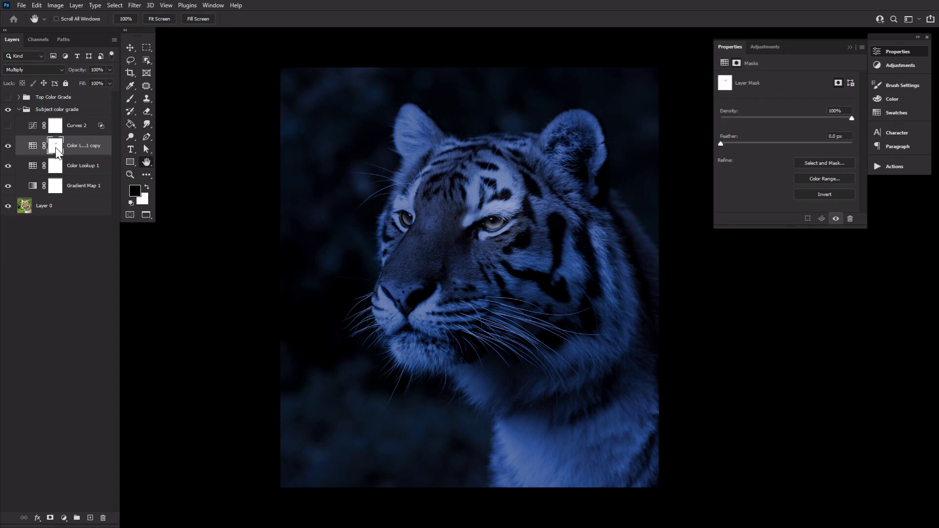
right_click(58, 149)
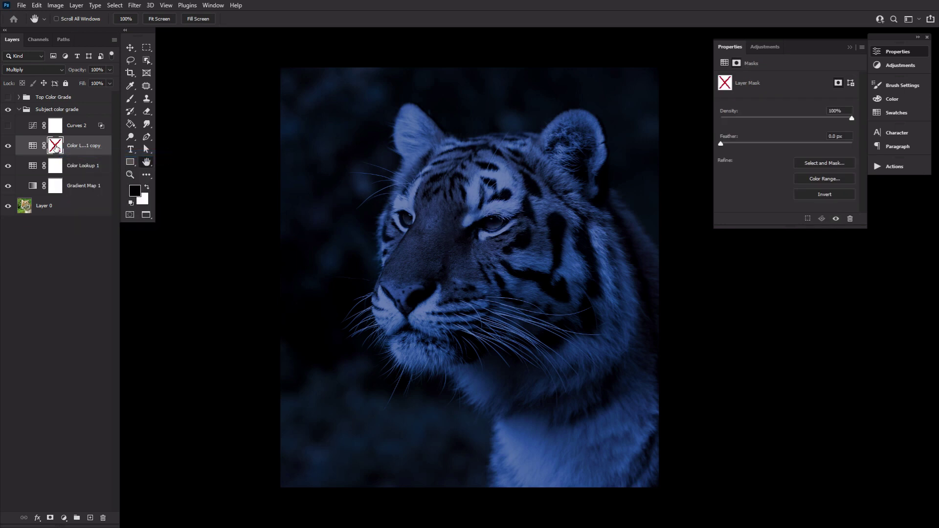
right_click(57, 147)
click(68, 153)
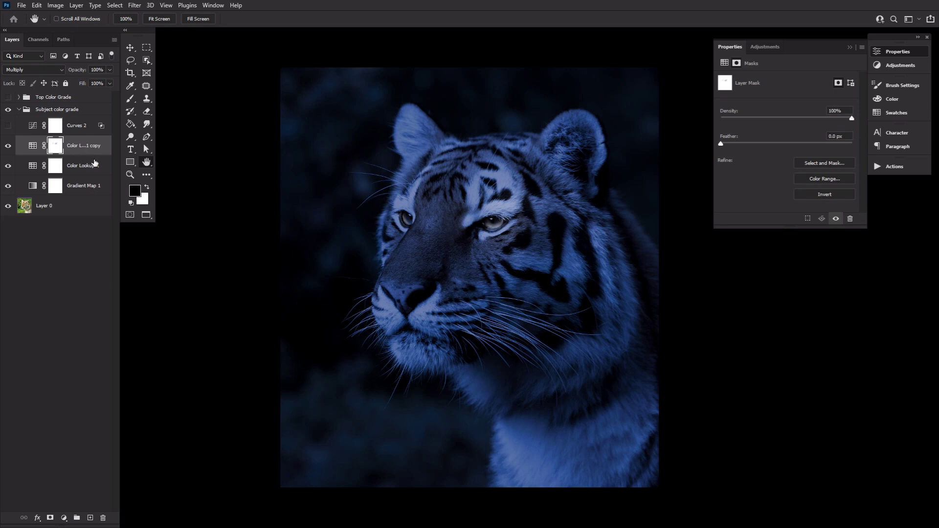
right_click(58, 147)
click(69, 151)
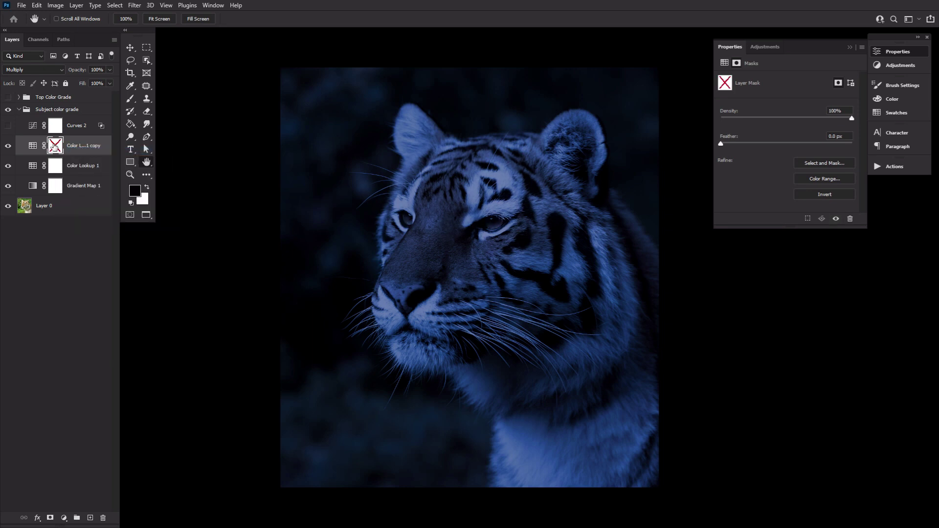
right_click(55, 145)
click(65, 151)
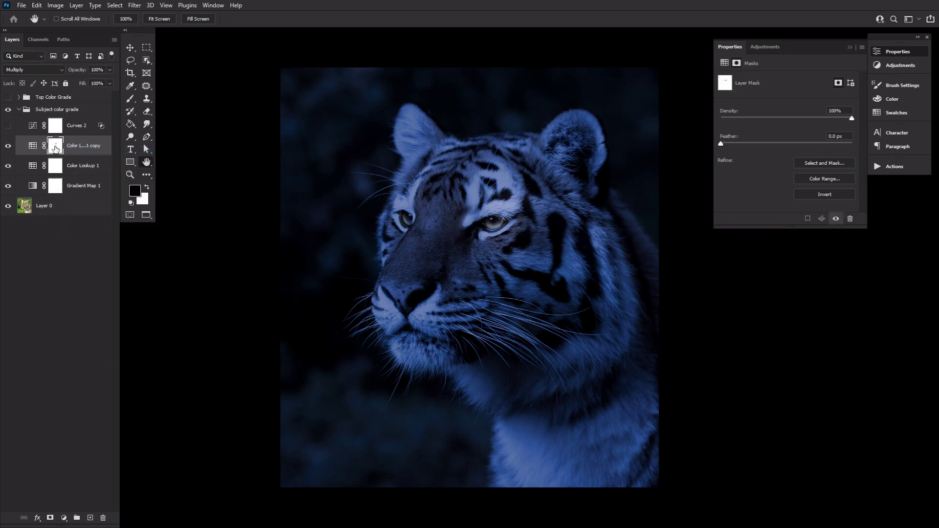
Show the Curves 2 layer and move its RGB curve's white point slightly inward to brighten the highlights
click(33, 129)
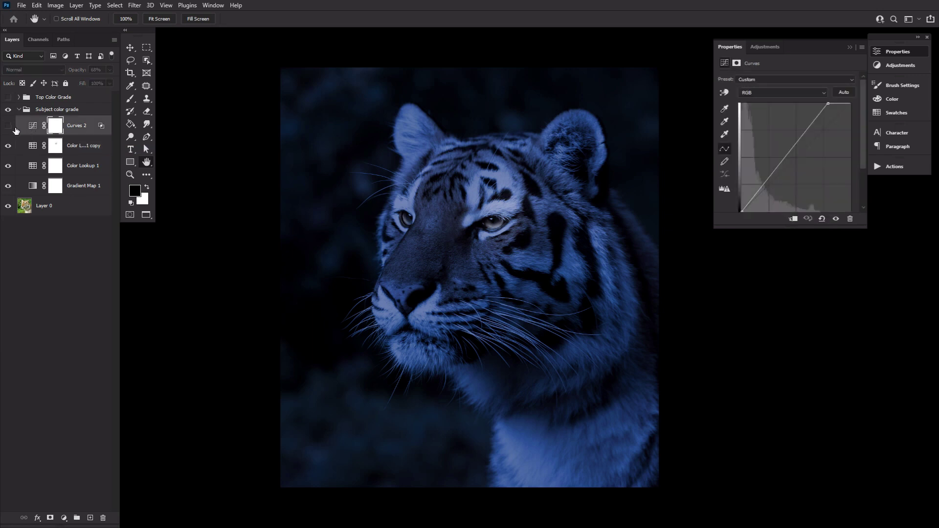
click(7, 128)
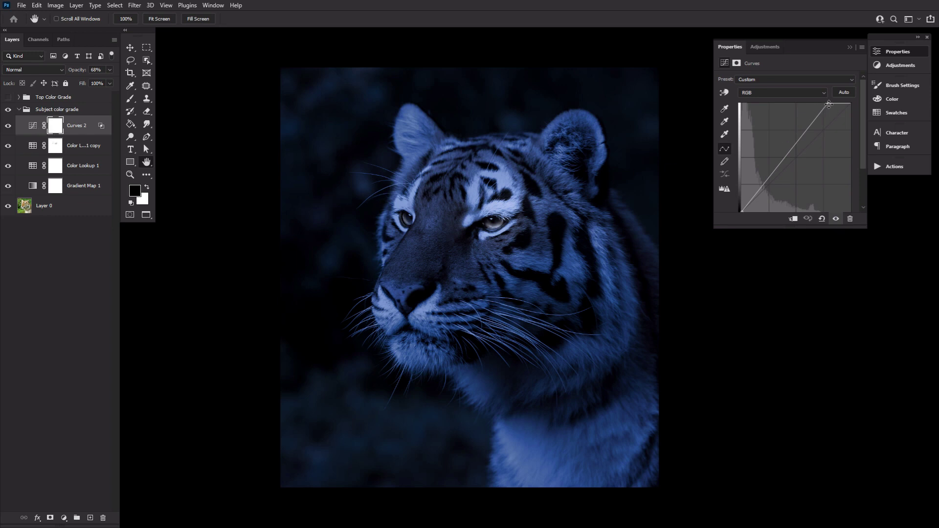
drag(828, 104, 826, 103)
Set the Curves 2 layer's Blend If underlying-layer shadow split to 103 / 126 in its blending options
double_click(100, 127)
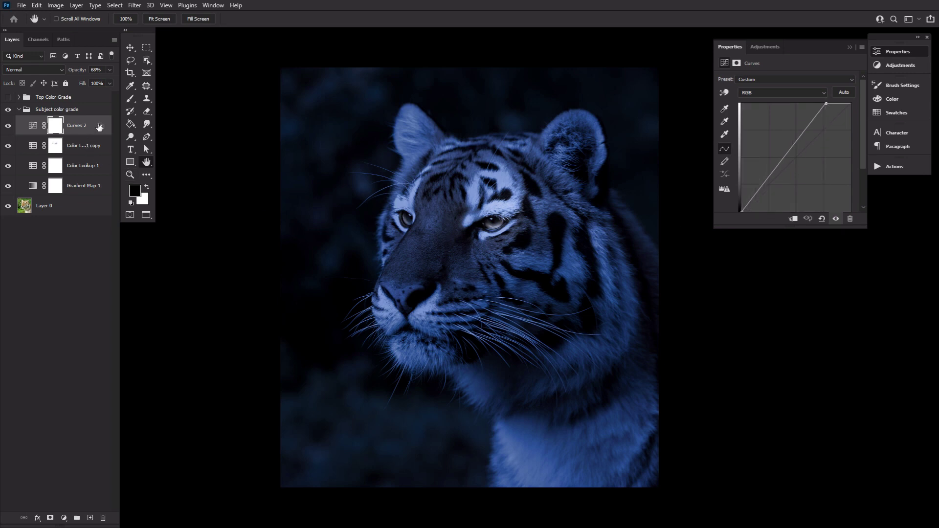
double_click(100, 127)
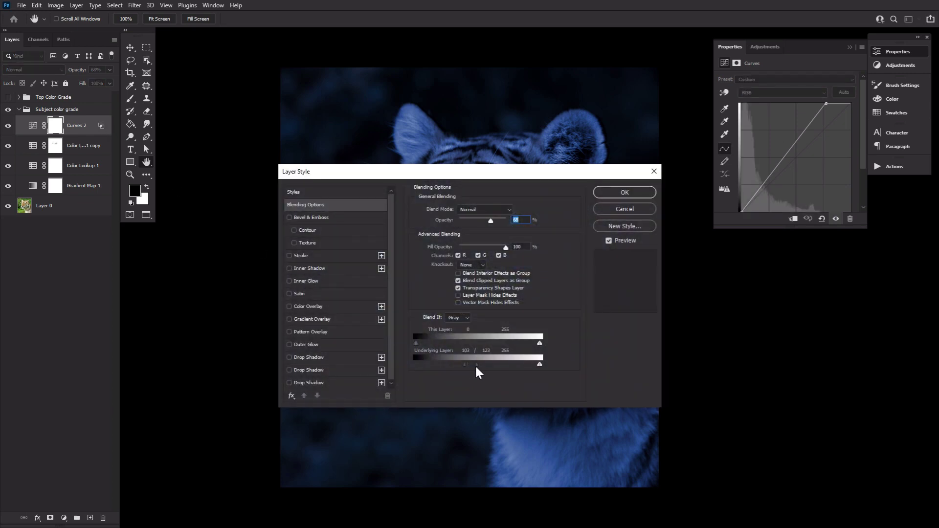
drag(476, 367, 477, 364)
drag(540, 364, 552, 371)
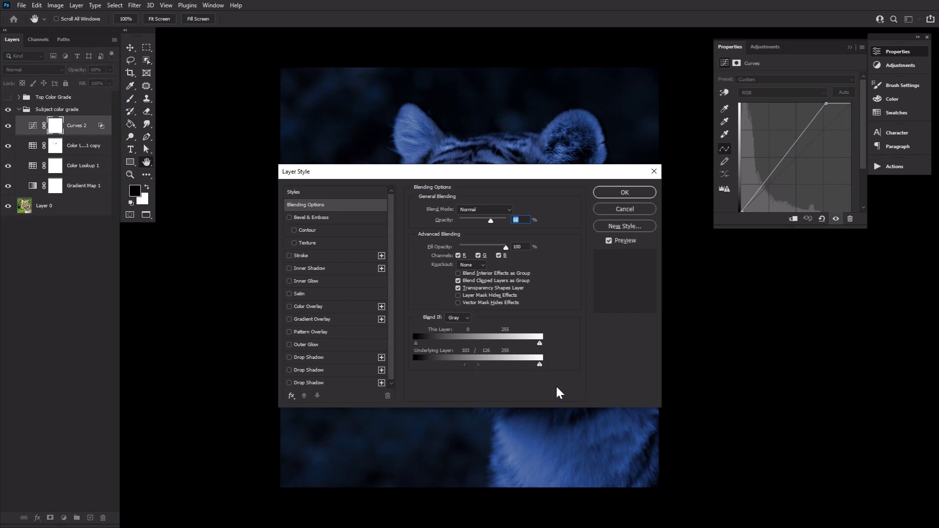
click(621, 193)
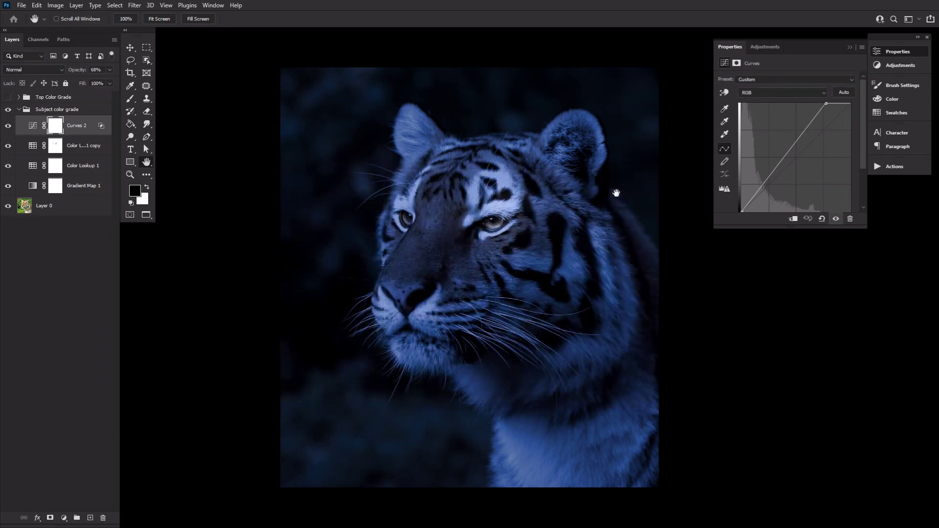
Review the four adjustment layers in the Subject color grade group and collapse the group
click(82, 186)
click(83, 166)
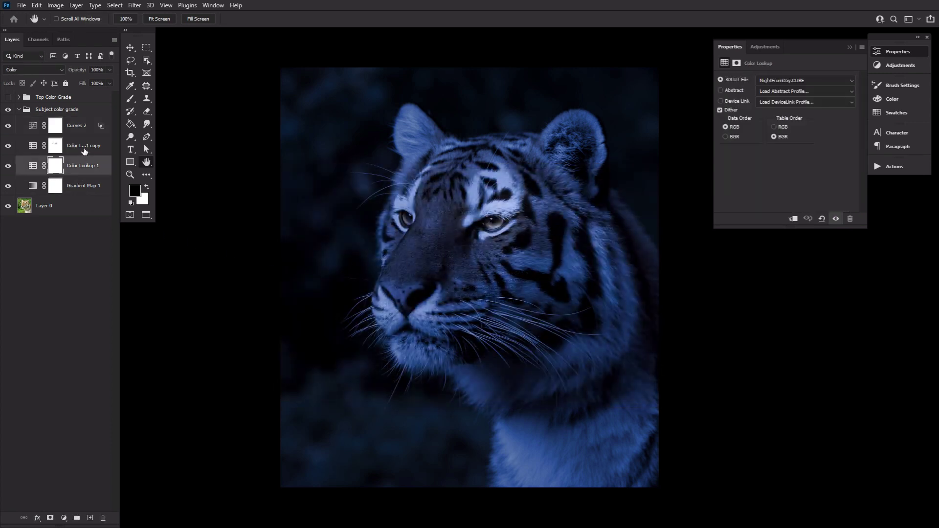
click(84, 146)
click(84, 131)
click(20, 110)
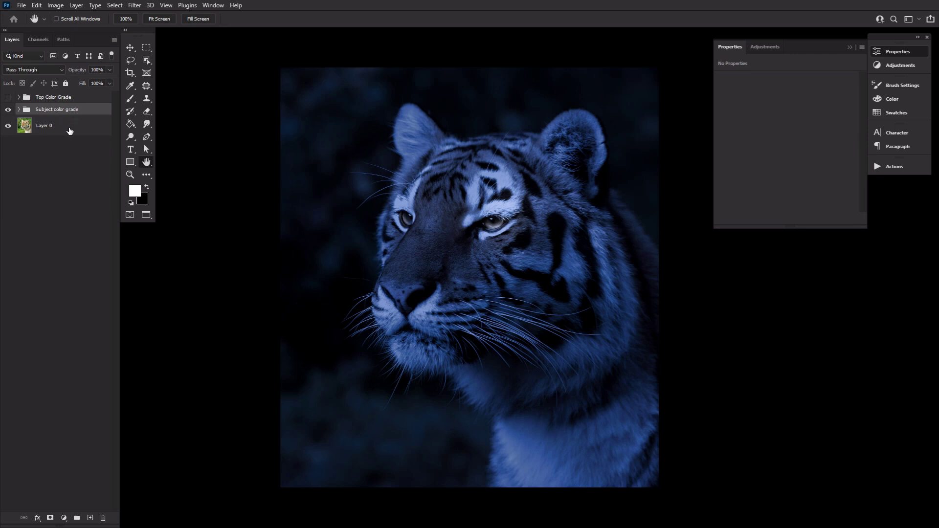
Expand the Top Color Grade group and show its Color Lookup 2 and Selective Color 1 layers
click(93, 100)
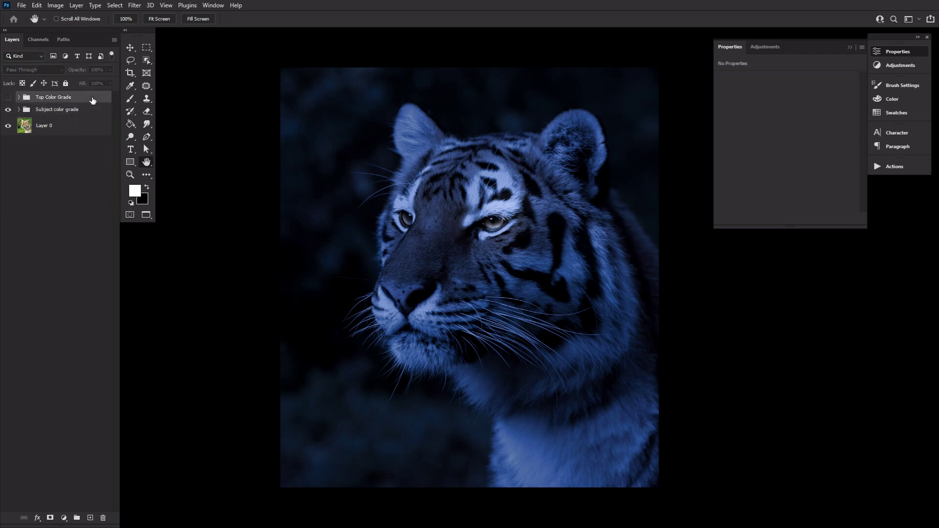
click(19, 98)
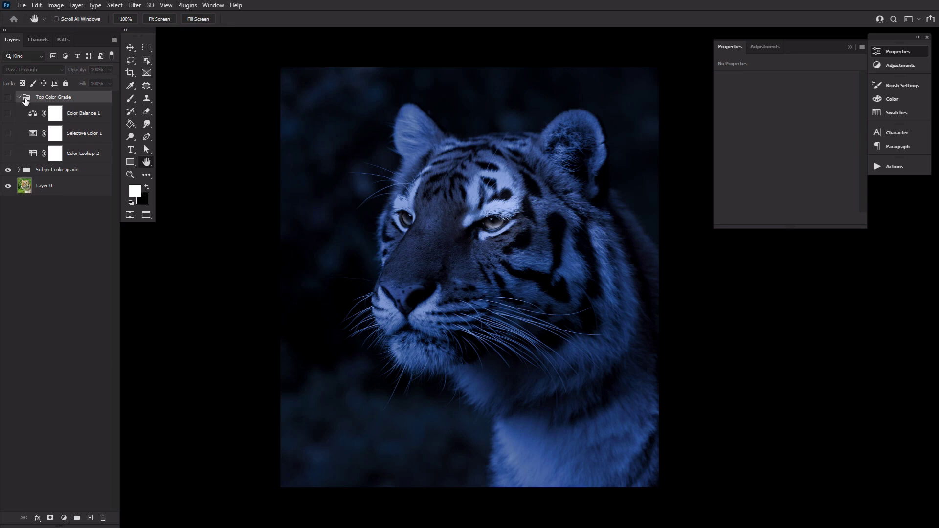
click(33, 157)
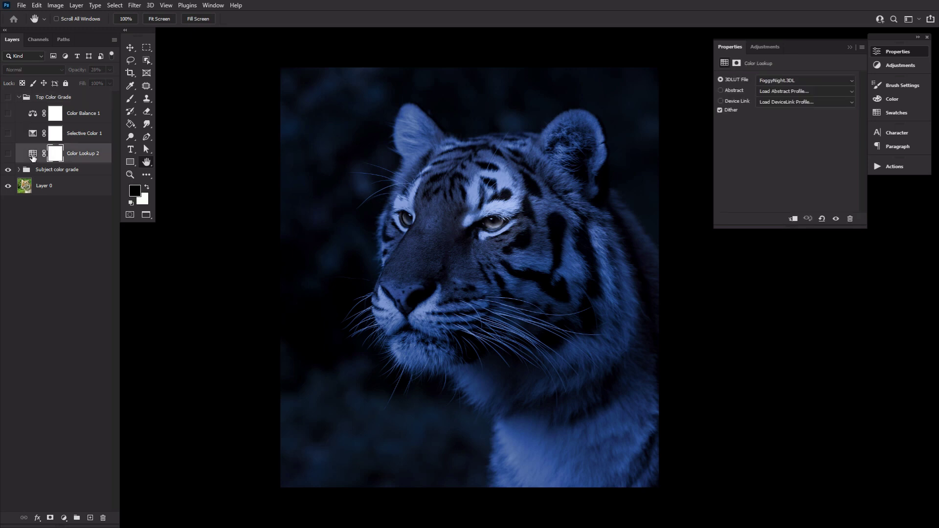
click(9, 155)
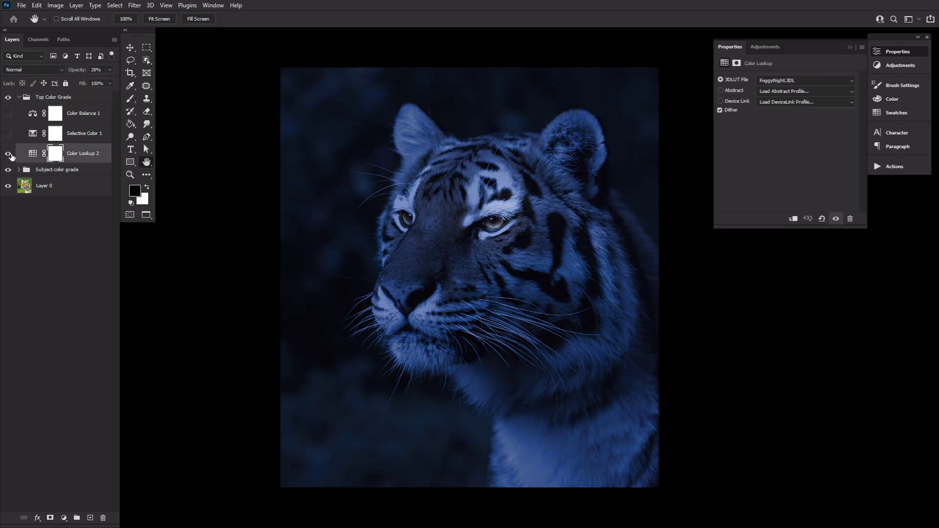
click(33, 134)
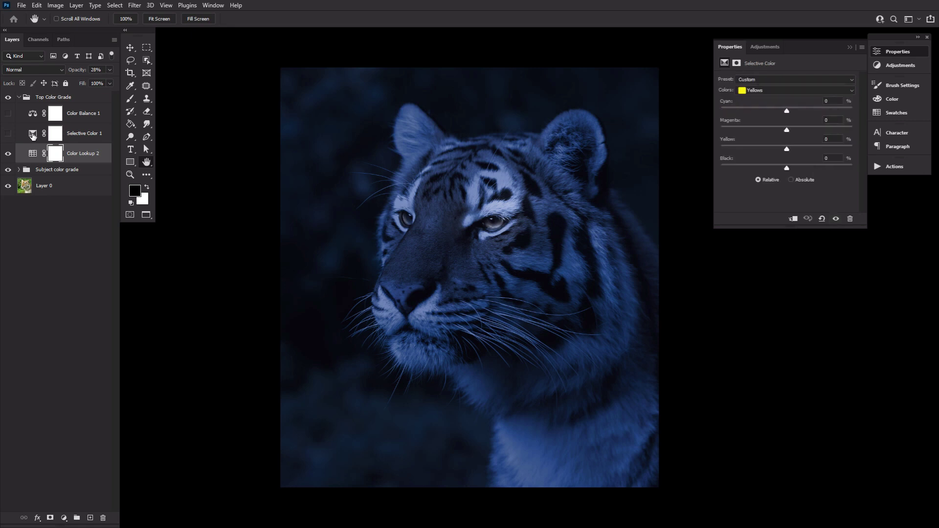
click(8, 133)
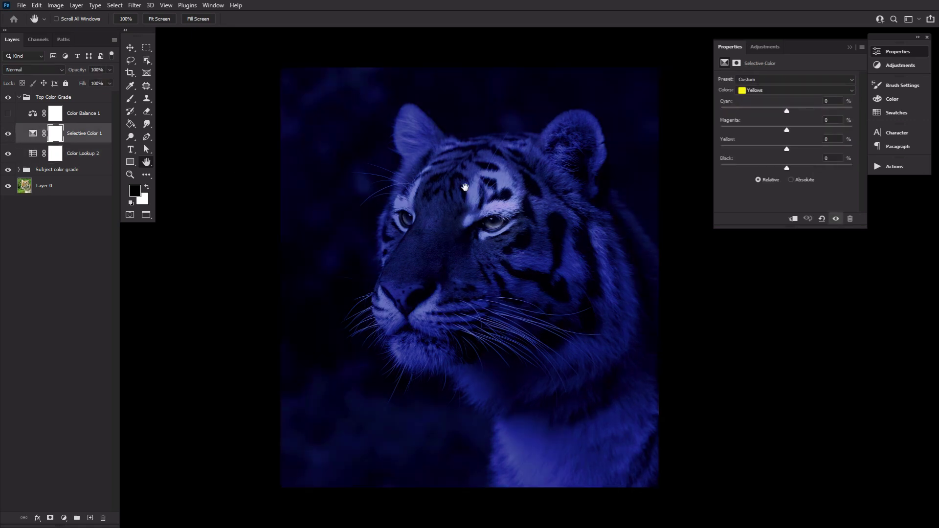
Examine the Selective Color 1 settings for the Cyans and the color ranges that follow
click(785, 91)
click(781, 124)
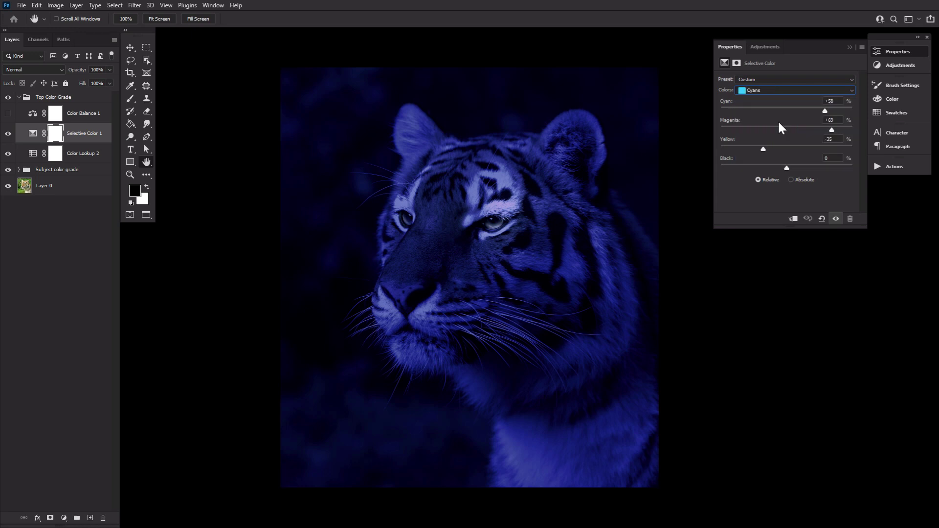
key(Down)
key(Down)
key(Down)
key(Down)
key(Down)
Show the Color Balance 1 layer, check its settings, and collapse the Top Color Grade group, leaving it visible
click(8, 114)
click(32, 115)
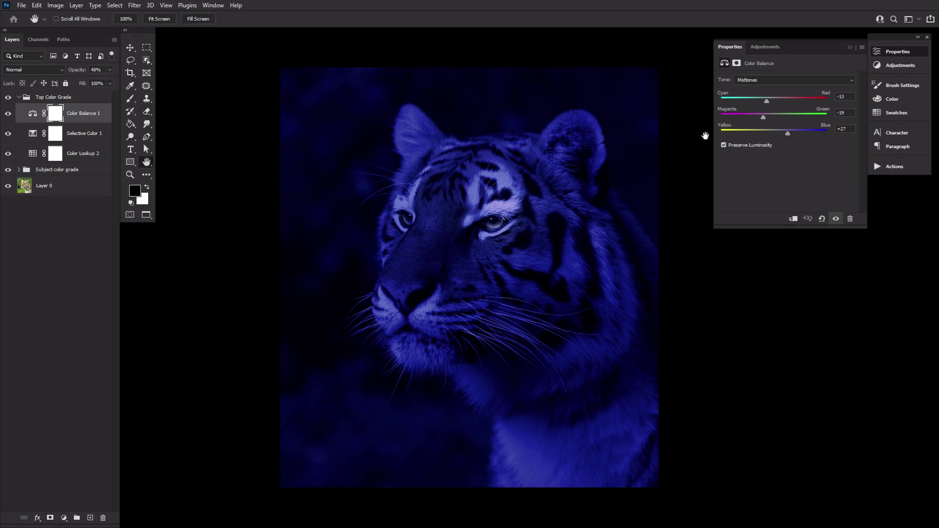
click(882, 51)
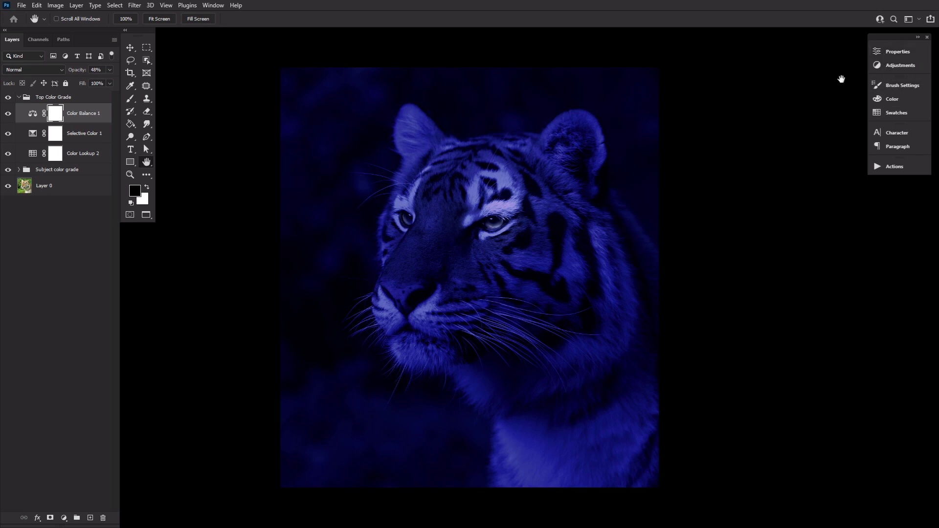
click(18, 97)
mouse_move(8, 97)
mouse_down()
mouse_move(8, 109)
mouse_move(8, 98)
mouse_up()
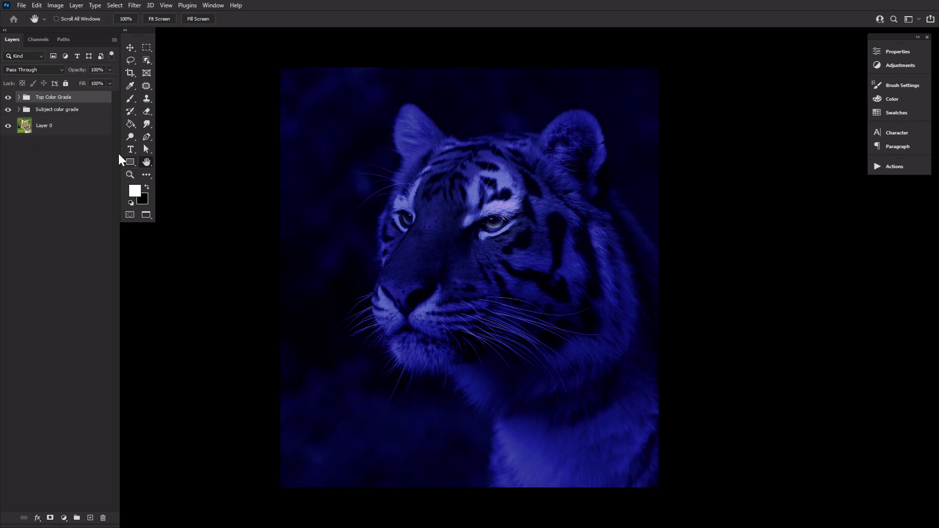
Add a new empty layer above the Subject color grade group and hide both color grade groups
click(97, 110)
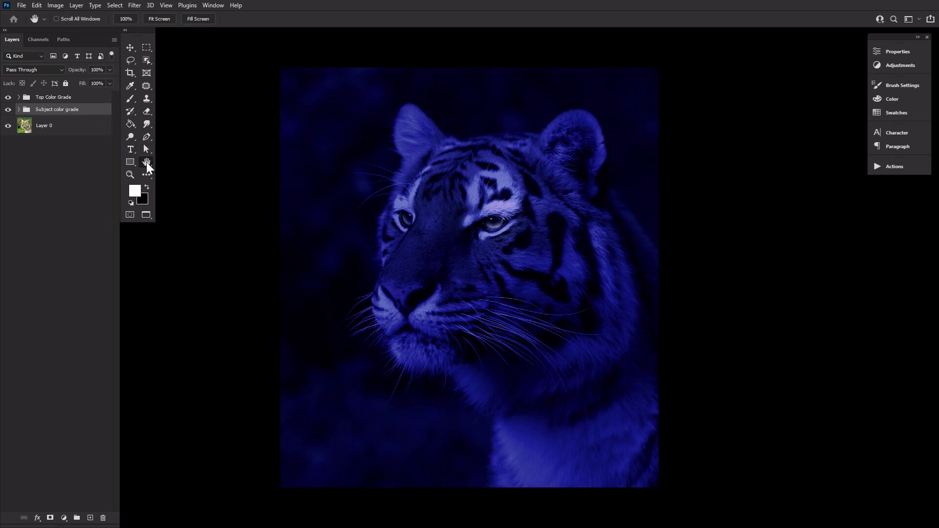
click(90, 518)
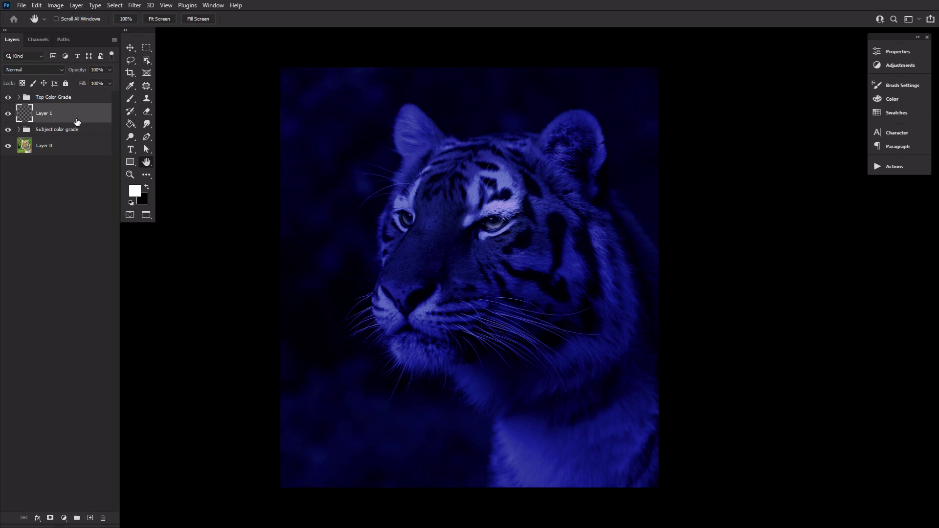
click(8, 98)
click(8, 130)
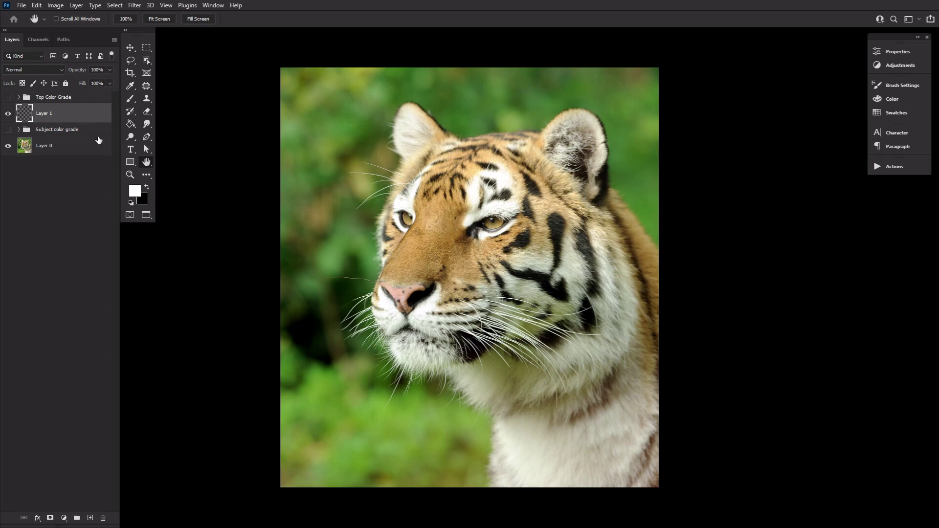
Select the image's dark areas with Color Range, sampling a black stripe on the tiger with fuzziness about 140
click(114, 5)
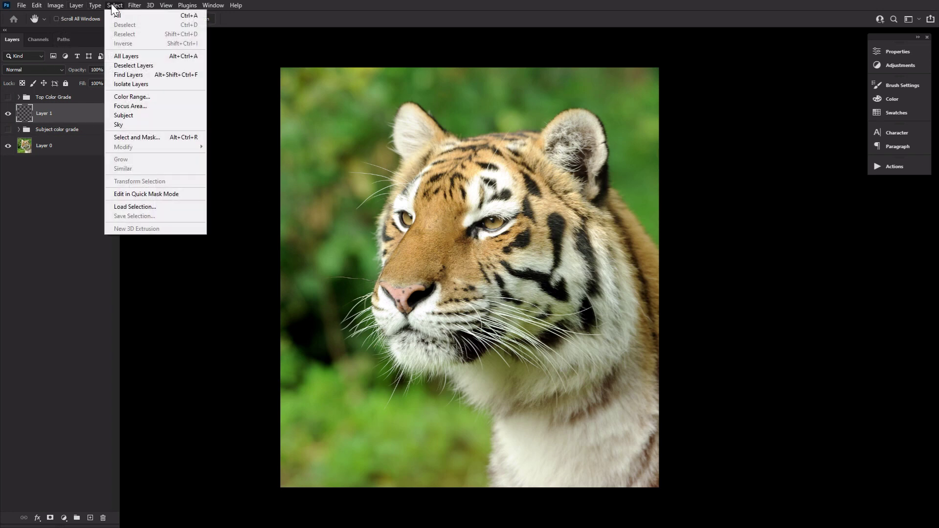
click(134, 93)
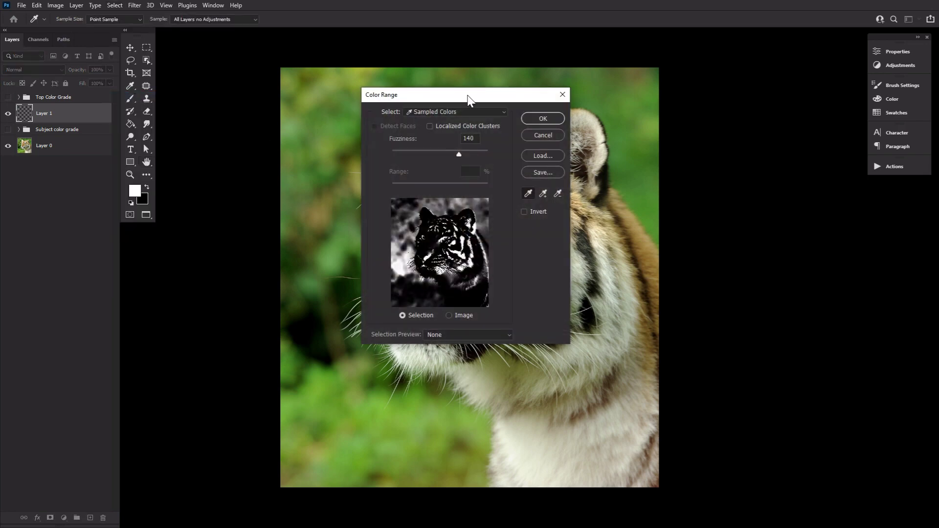
drag(470, 100, 435, 112)
click(563, 232)
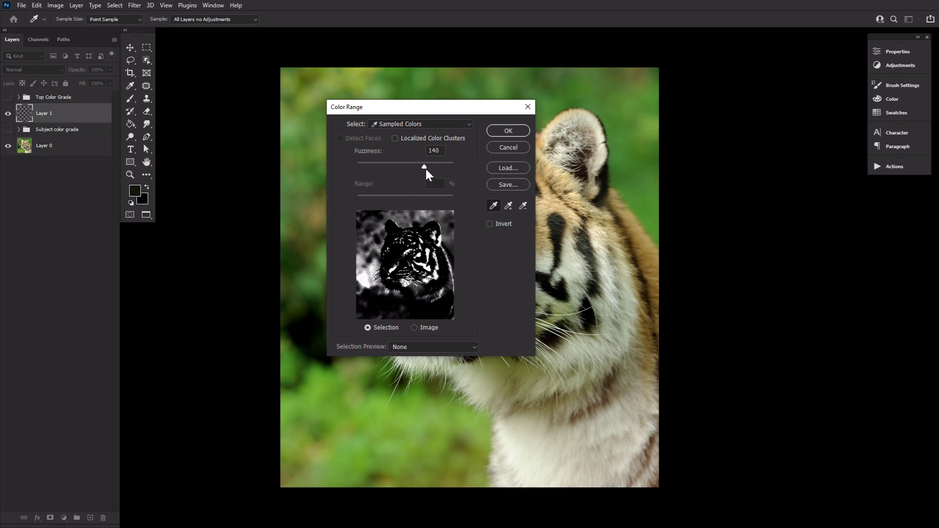
drag(424, 168, 423, 168)
click(425, 168)
click(509, 131)
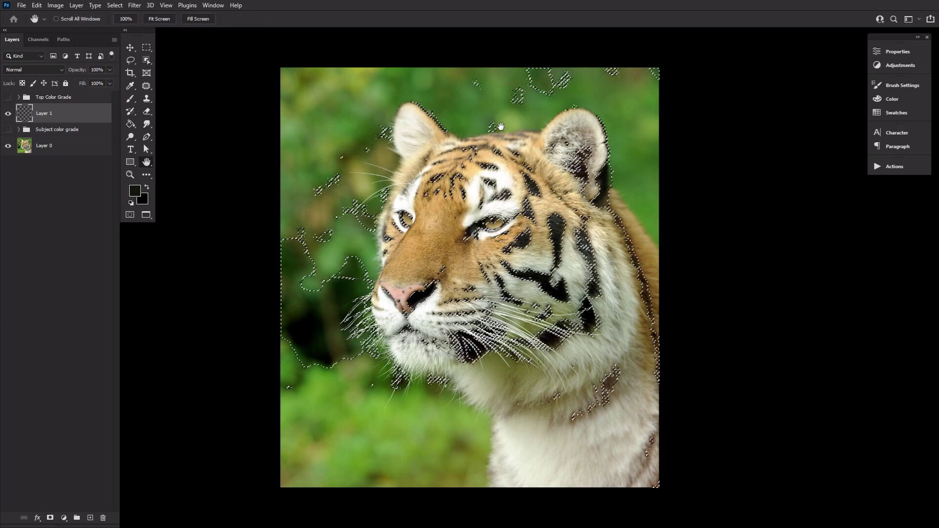
Mask Layer 1 with the dark stripe selection and show the Subject color grade and Top Color Grade groups again
key(h)
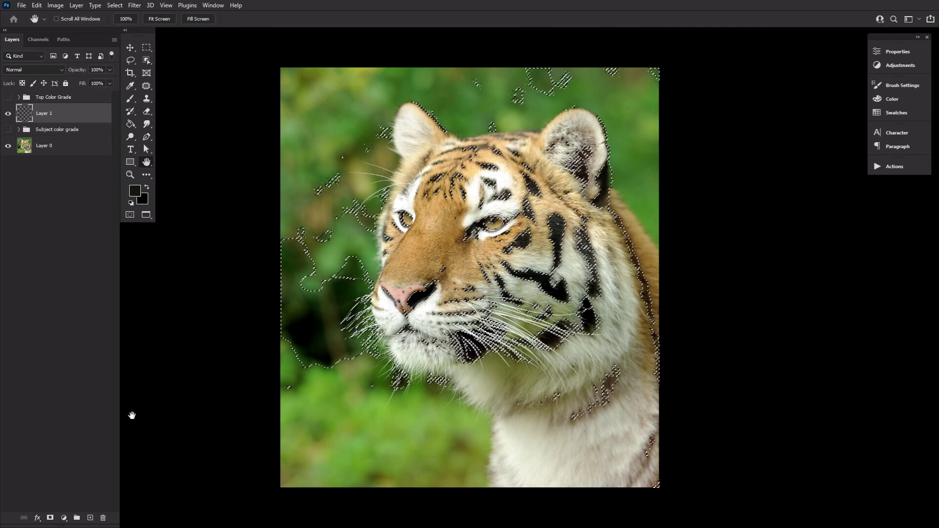
click(51, 518)
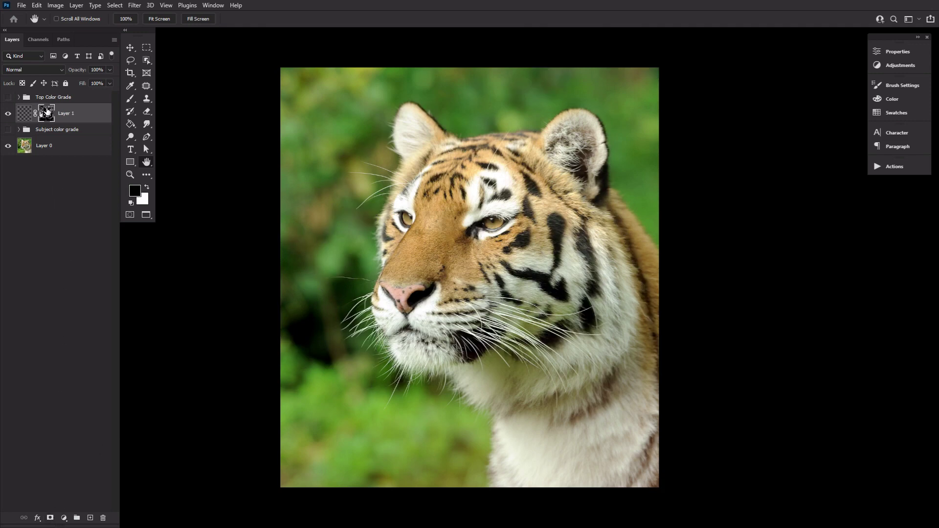
click(8, 130)
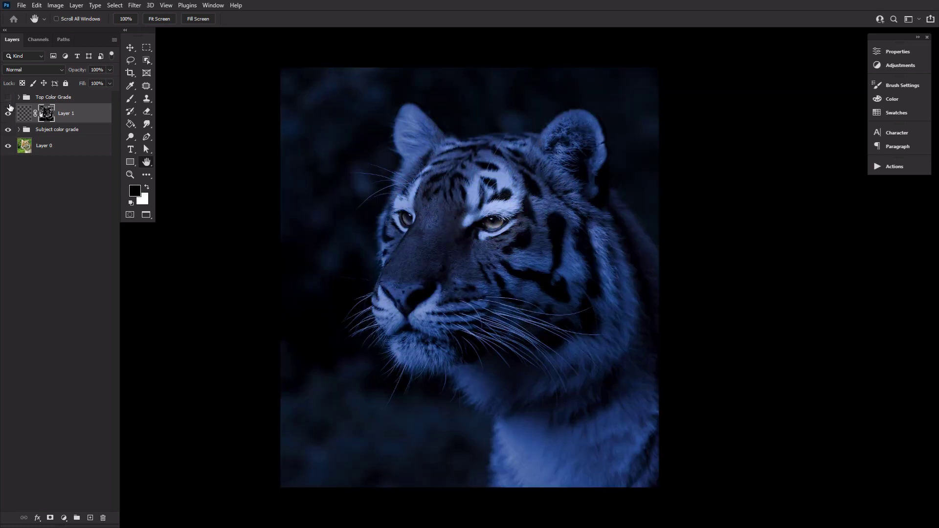
click(8, 97)
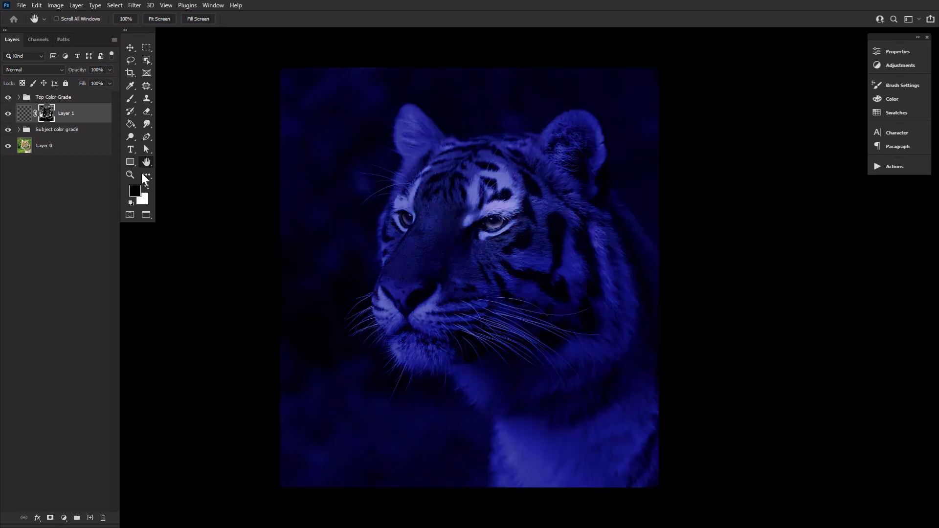
Target Layer 1 itself instead of its mask and paste the copied glow layer style onto it
key(ctrl+2)
right_click(97, 115)
click(149, 322)
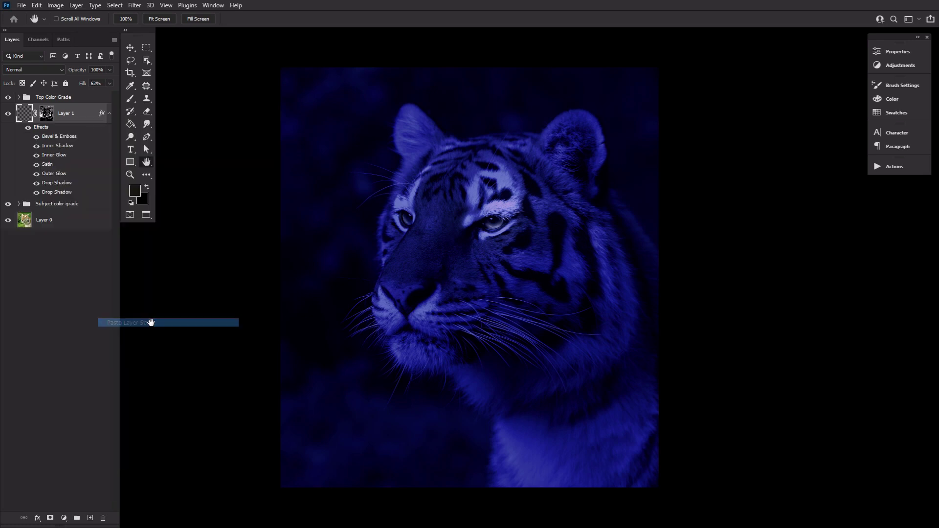
mouse_move(39, 194)
mouse_down()
mouse_move(37, 179)
mouse_move(36, 196)
mouse_up()
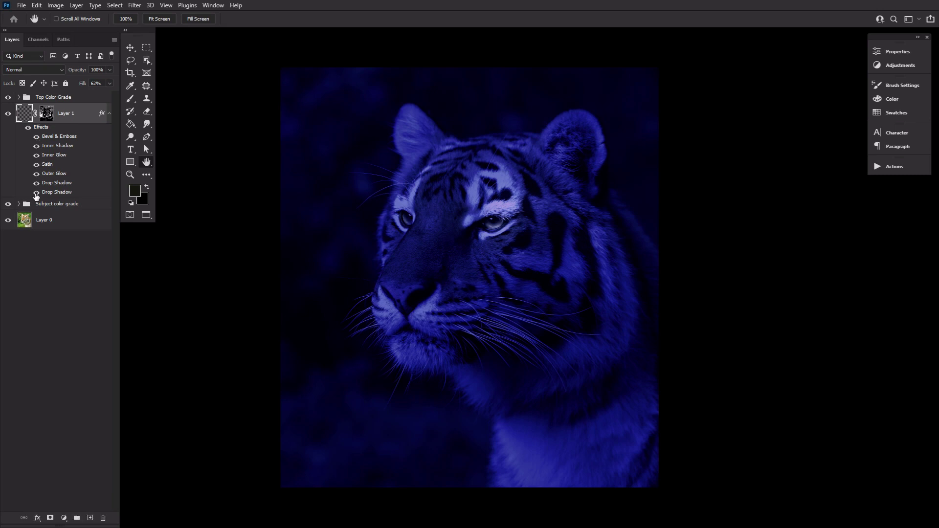
Examine Layer 1's Bevel & Emboss settings, including the gloss contour, the shadow color and the Contour sub-effect
double_click(84, 139)
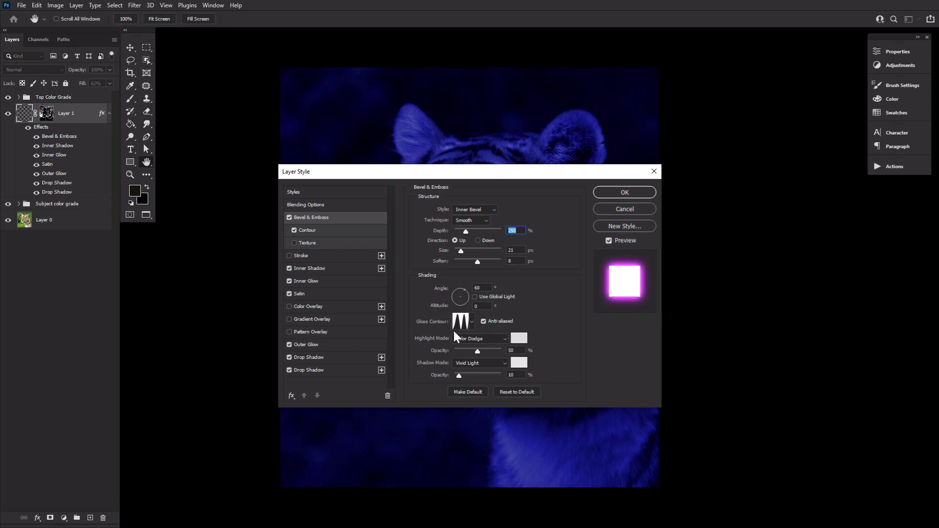
click(459, 317)
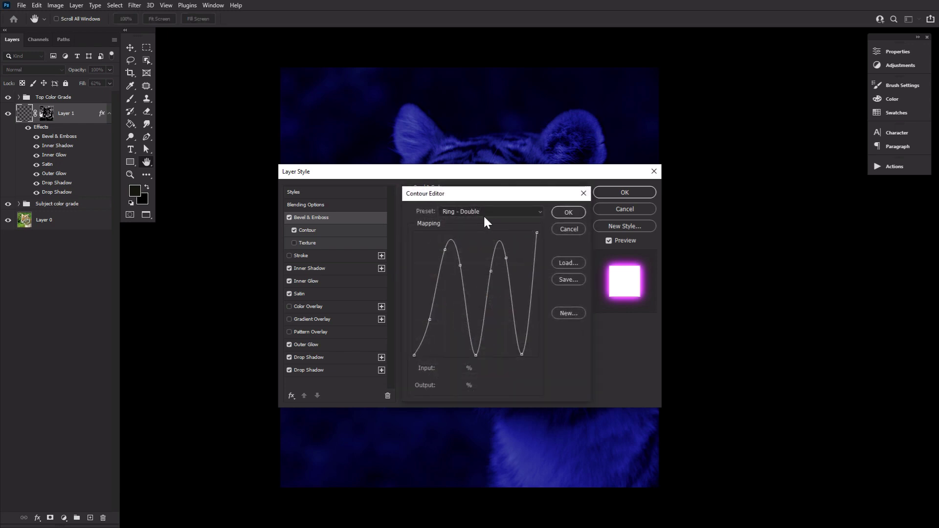
click(569, 212)
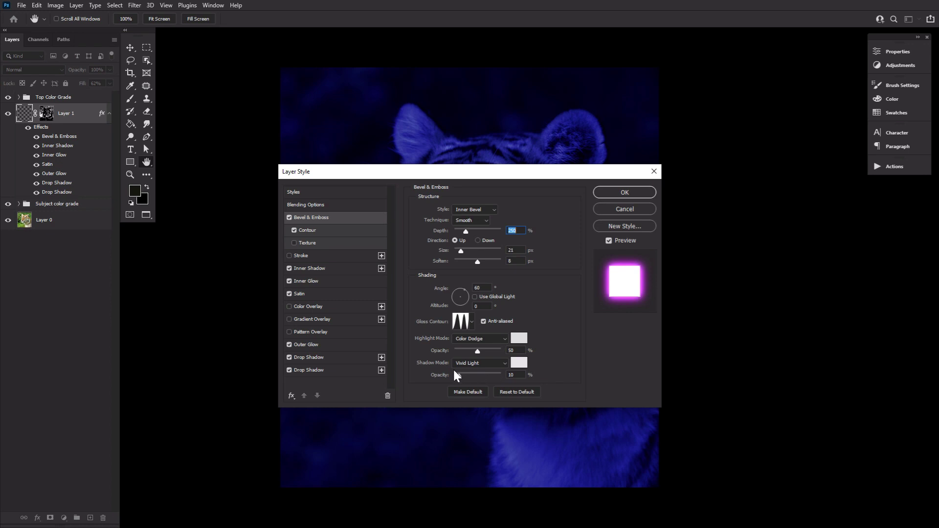
click(525, 368)
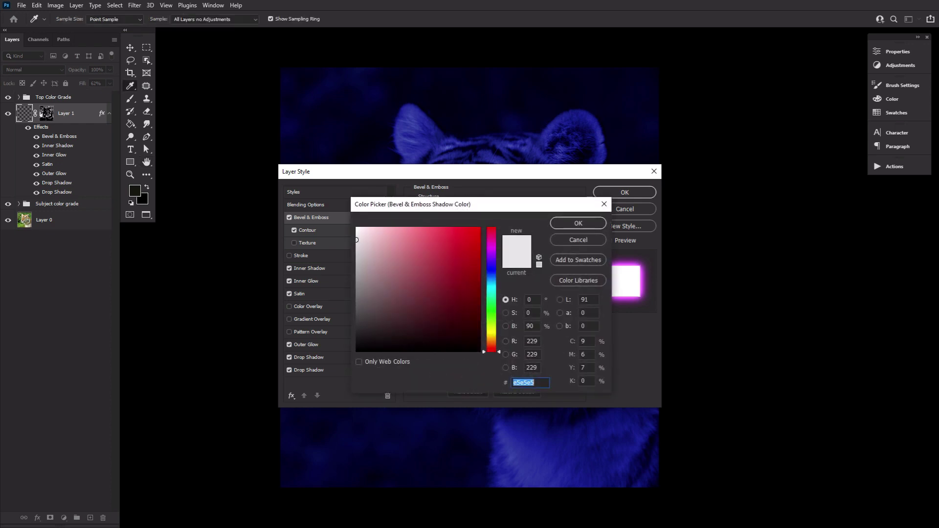
click(577, 224)
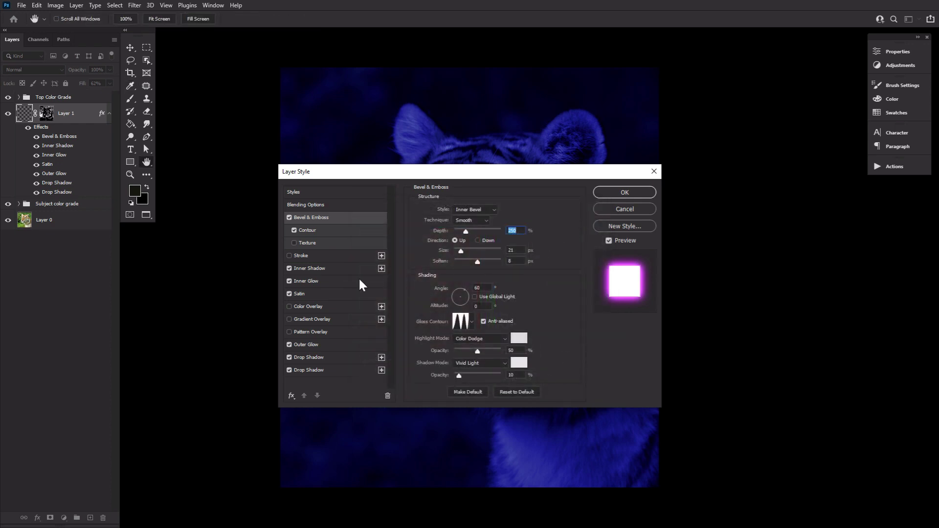
click(328, 231)
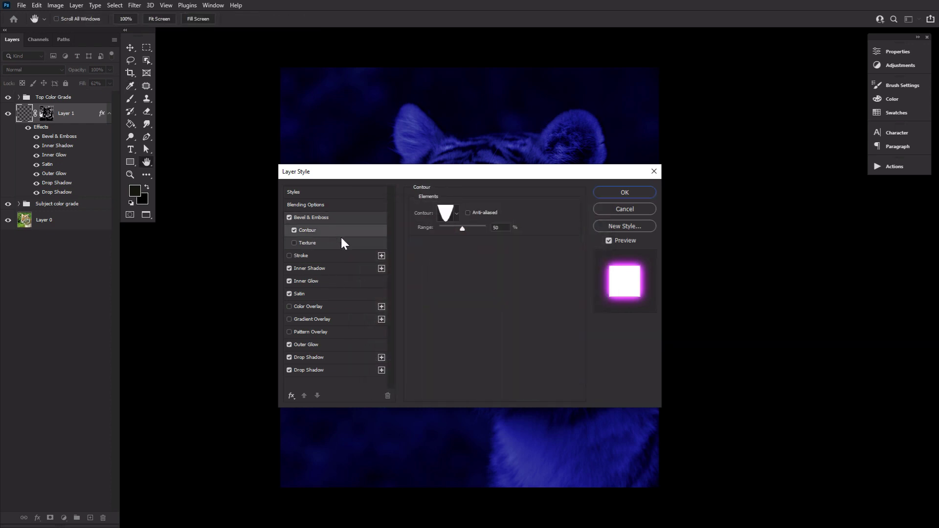
click(446, 215)
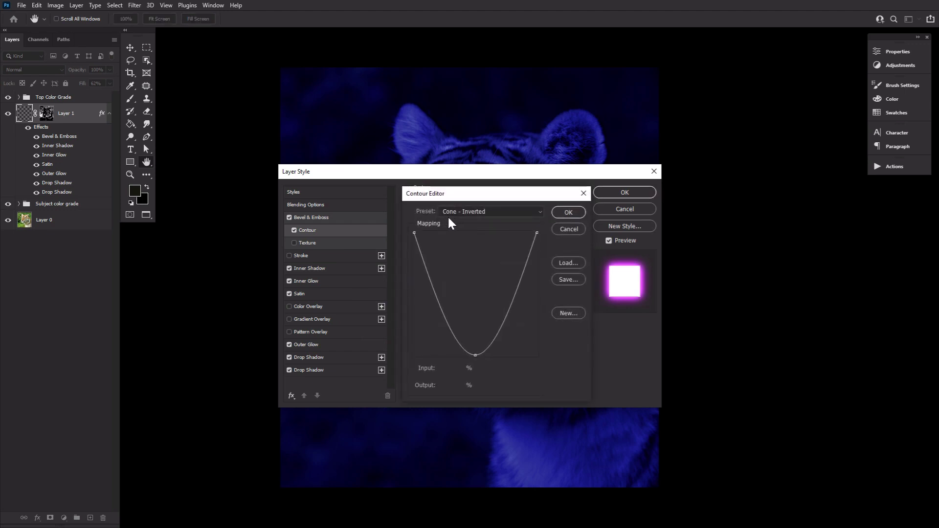
click(563, 212)
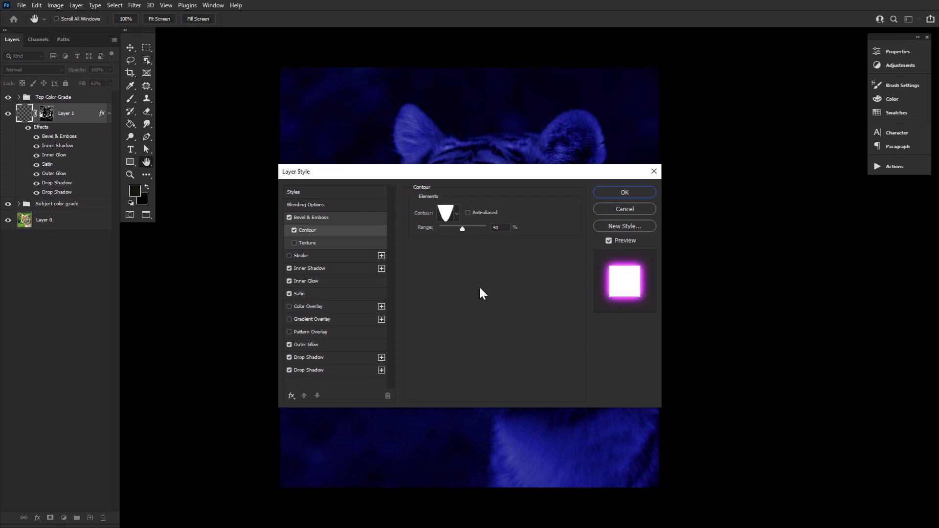
Examine the Inner Shadow and Inner Glow settings of Layer 1's style, including the exact color of each effect
click(338, 268)
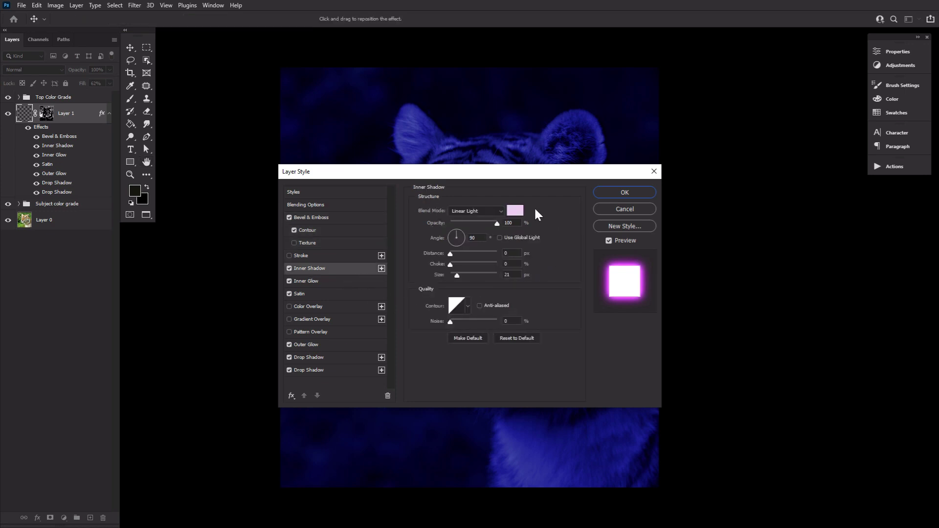
click(519, 211)
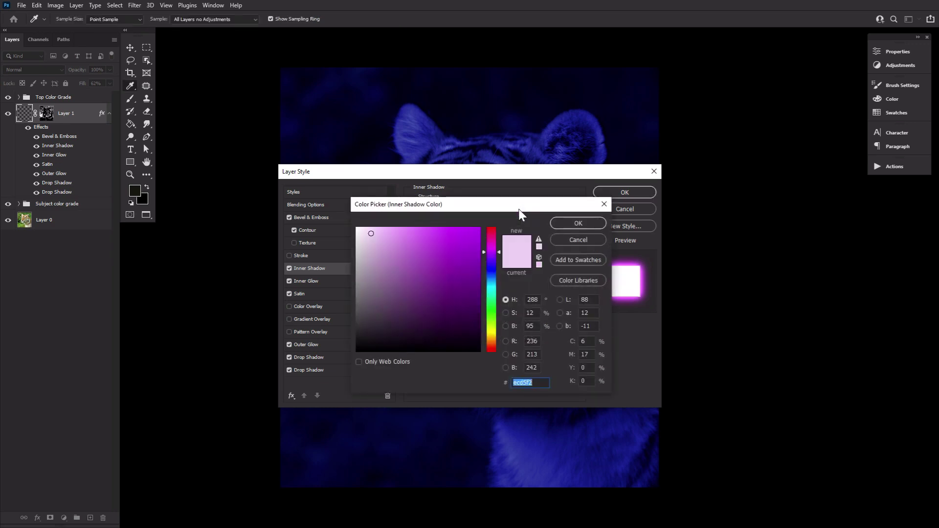
click(582, 222)
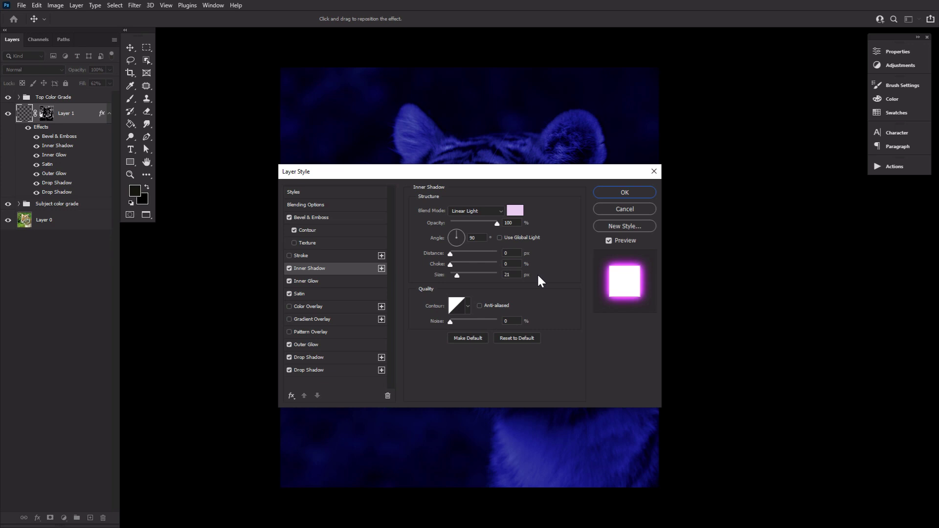
click(344, 285)
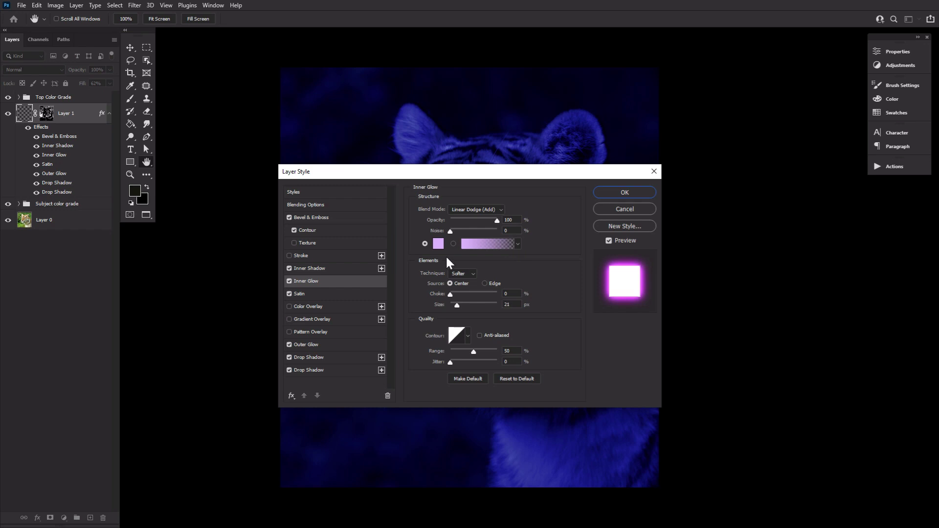
click(438, 244)
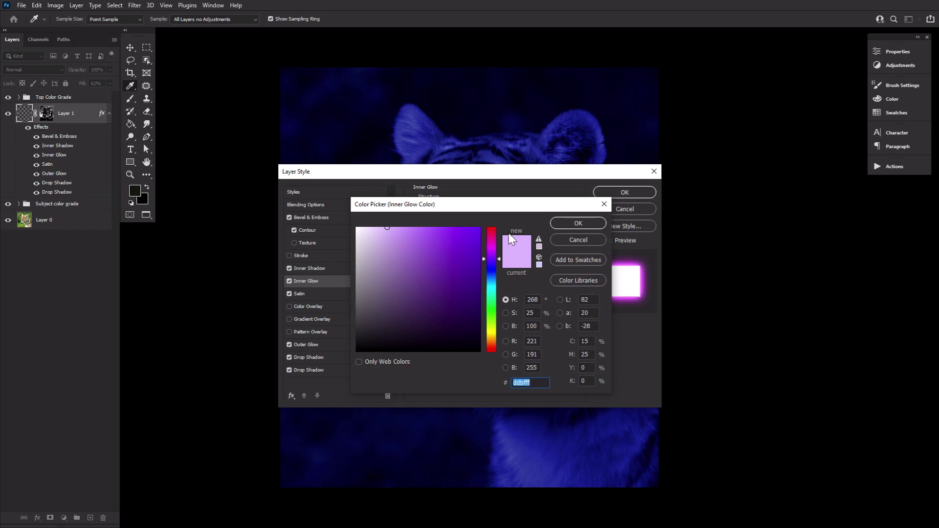
click(564, 222)
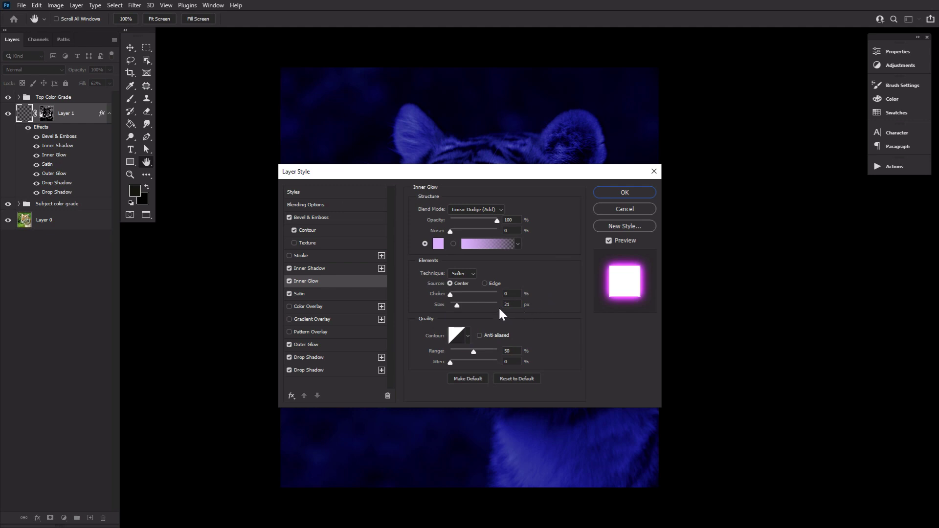
Examine the Satin settings of Layer 1's style, including its color and contour preset
click(337, 296)
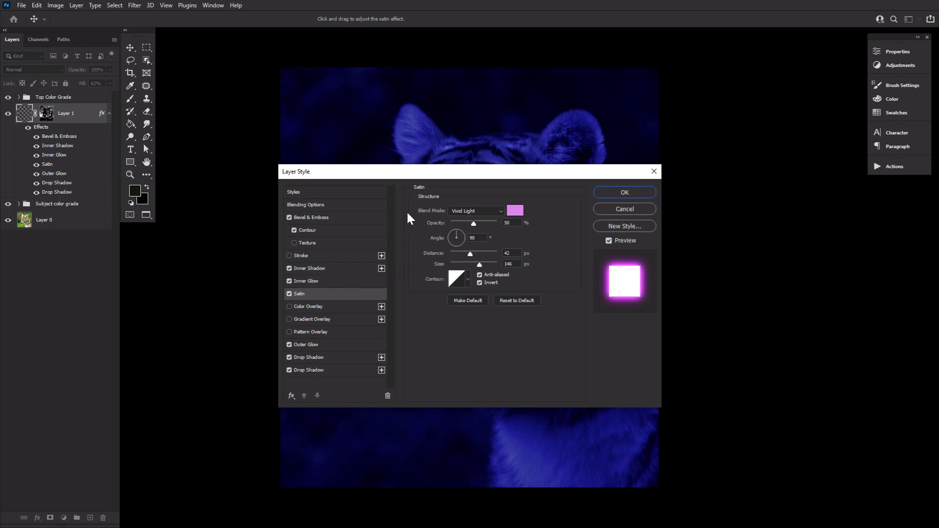
click(516, 212)
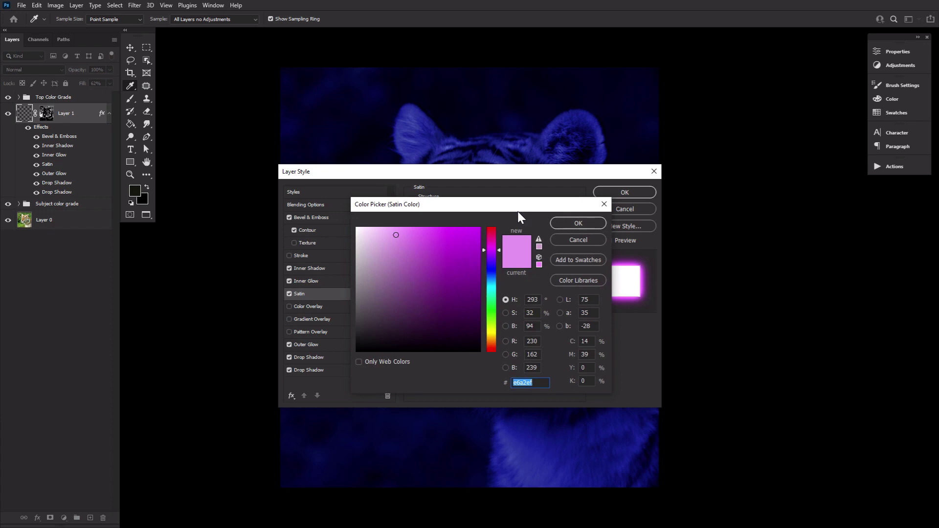
click(568, 222)
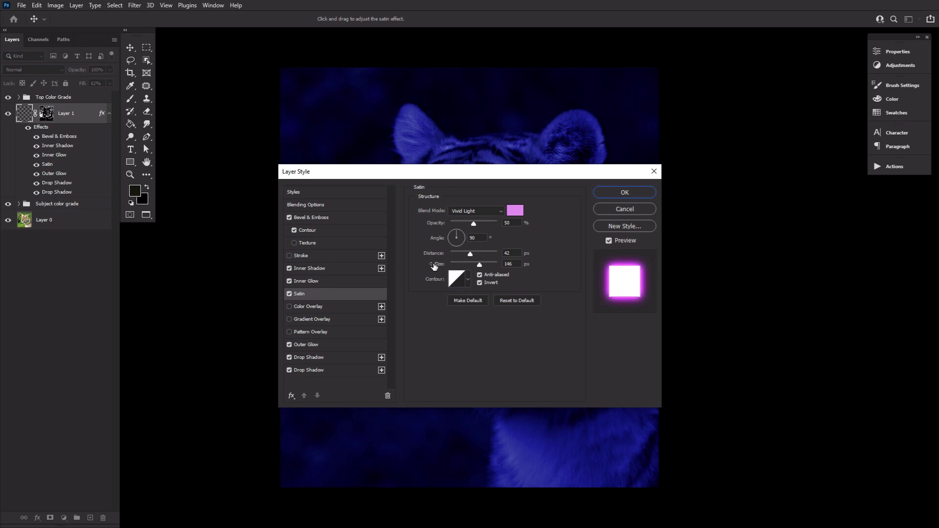
click(454, 279)
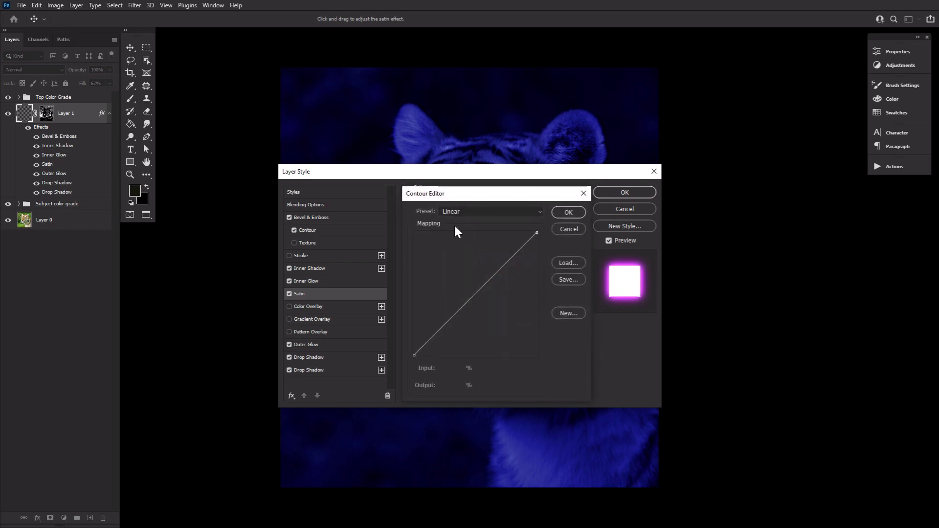
click(568, 214)
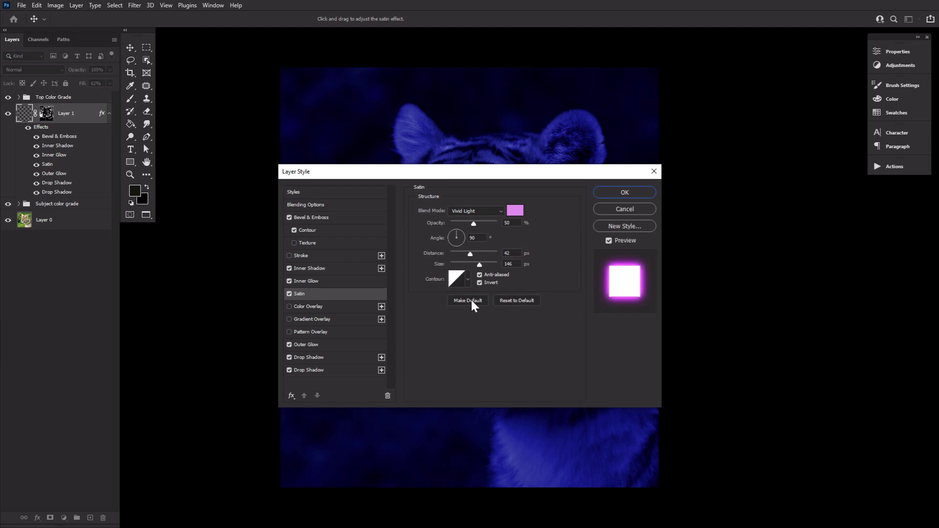
Examine the Outer Glow settings of Layer 1's style, including the glow color
click(321, 344)
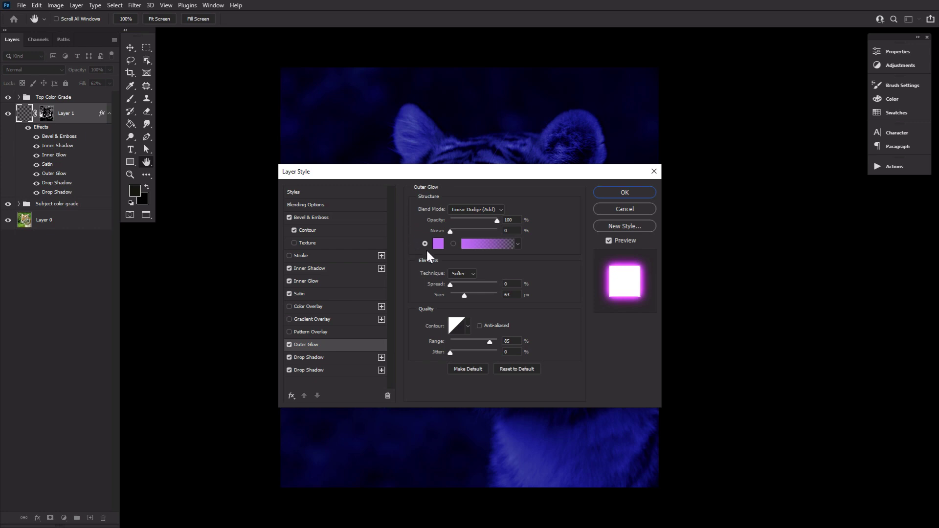
click(438, 243)
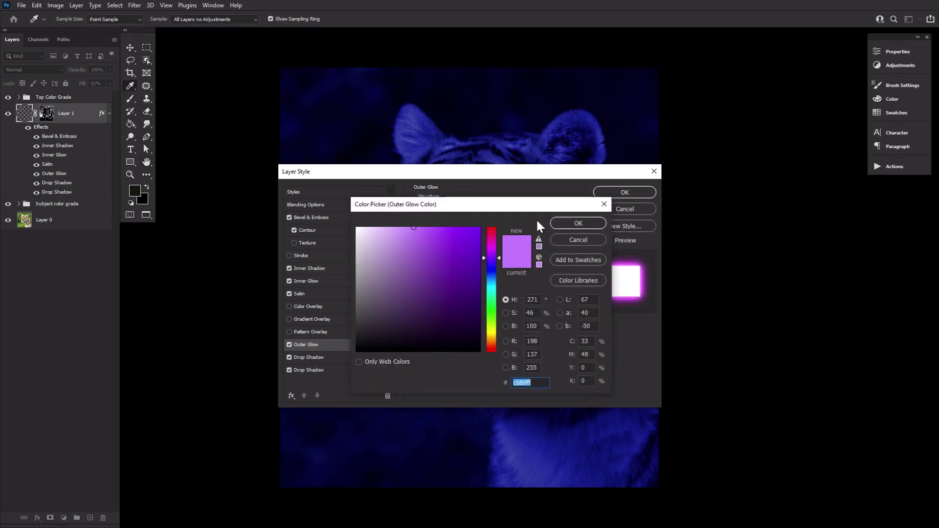
click(562, 222)
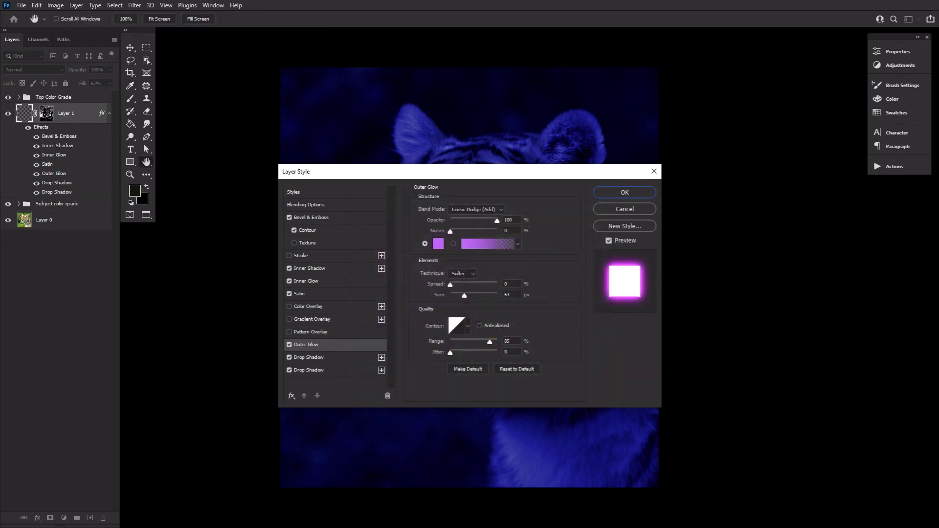
Examine the settings and colors of both Drop Shadow effects on Layer 1, and close the layer style settings with OK
click(337, 359)
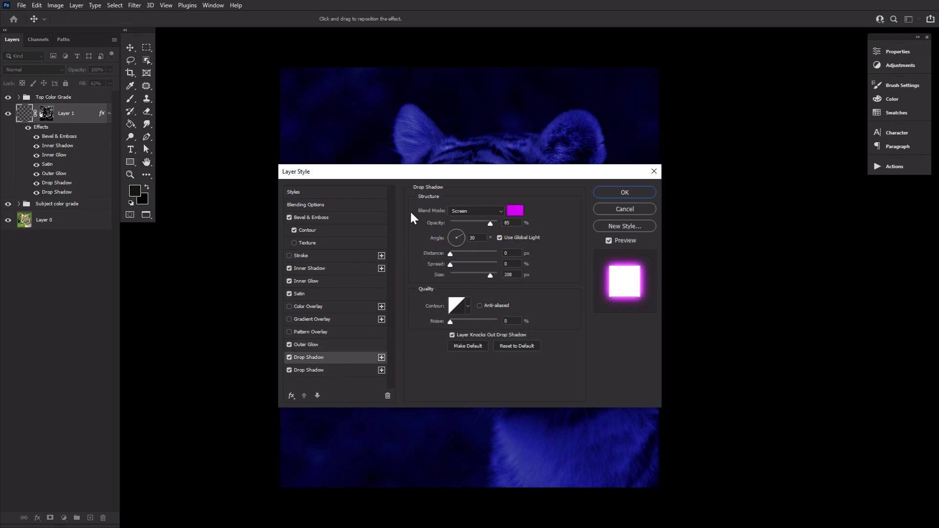
click(514, 210)
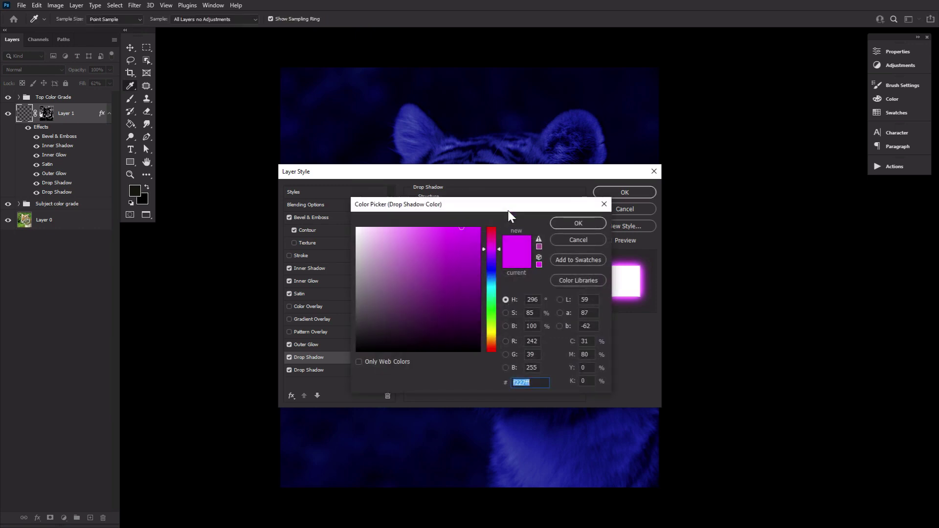
click(579, 223)
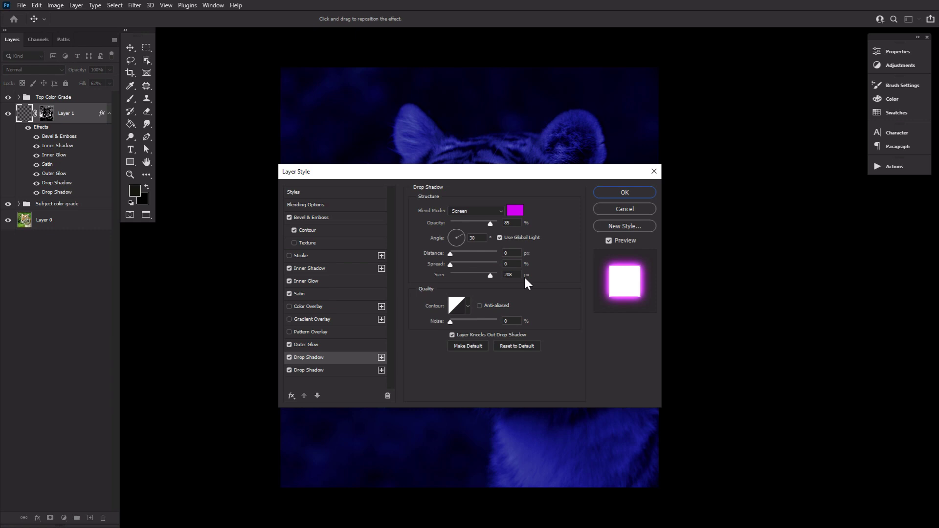
click(325, 371)
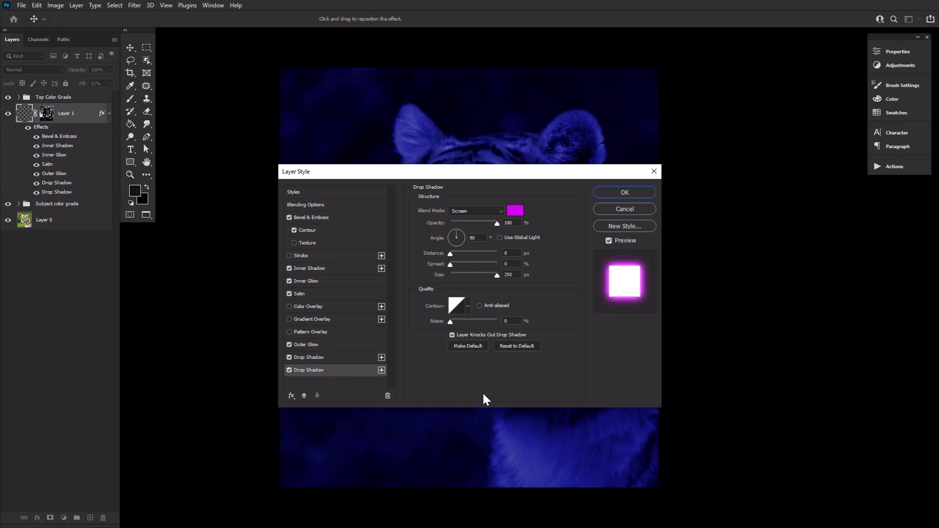
click(521, 214)
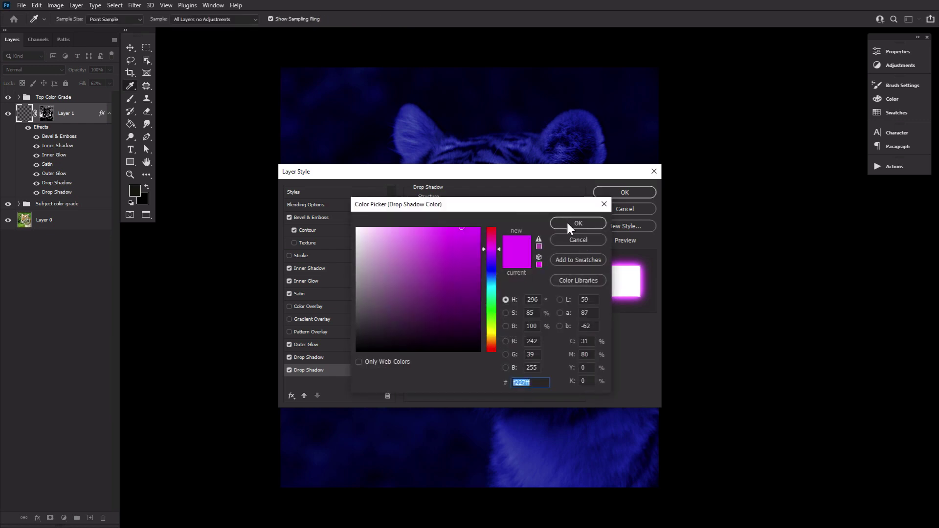
click(578, 223)
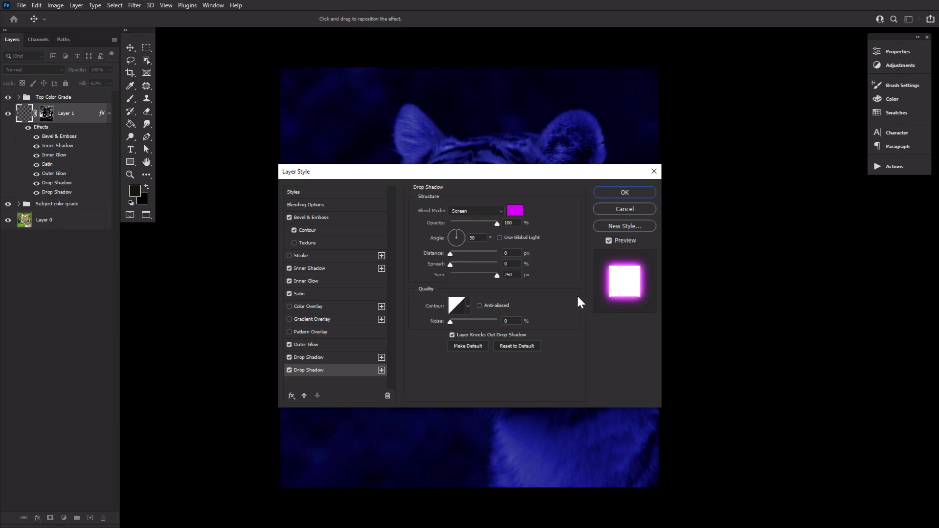
click(613, 192)
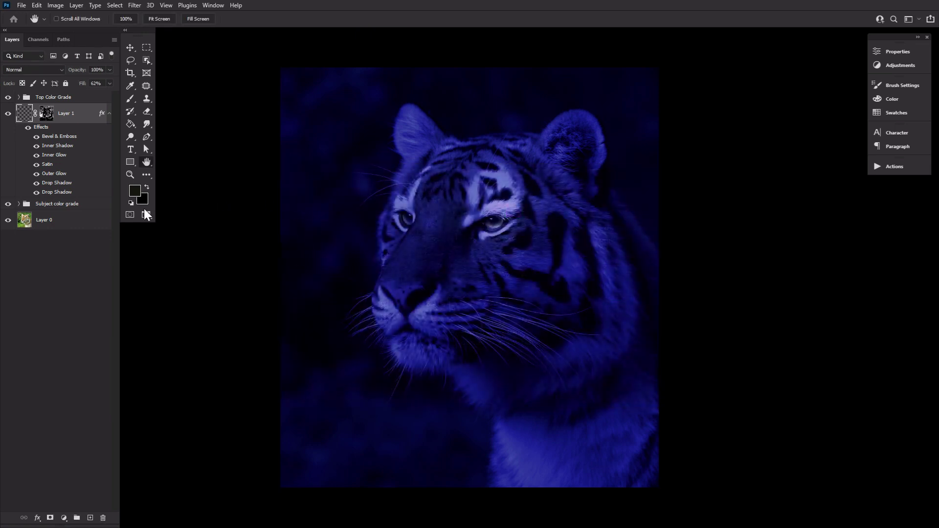
Paint white over the tiger's cheek stripes on Layer 1 with a soft 700-pixel brush to make them glow
click(130, 202)
click(136, 99)
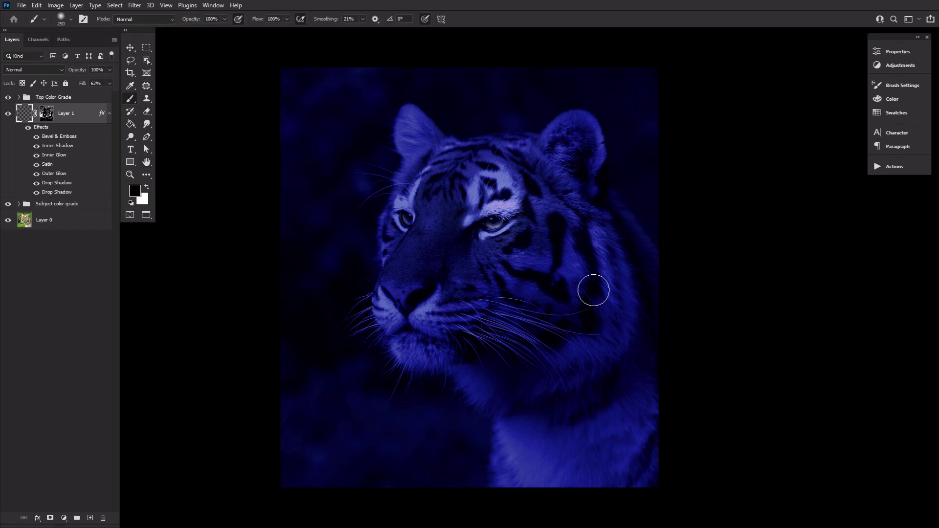
key(bracketright)
key(bracketright)
key(bracketright)
key(bracketright)
key(bracketright)
key(bracketright)
key(bracketleft)
key(x)
click(559, 281)
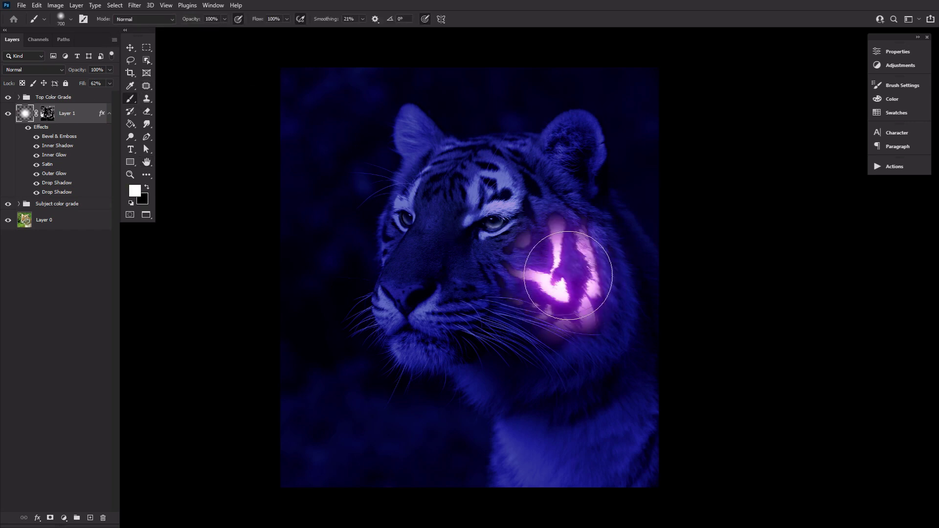
drag(564, 280, 563, 352)
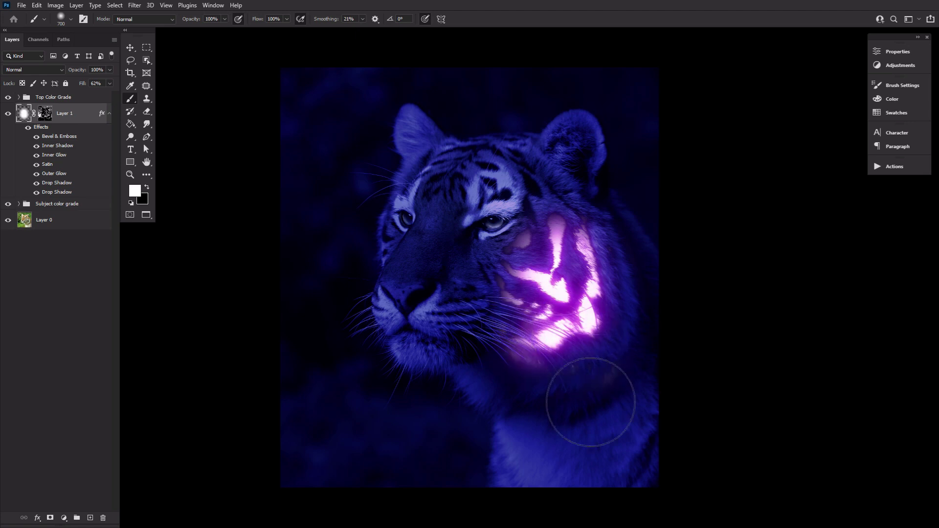
Paint the glow over the neck stripes and the cheek stripes closer to the eye
mouse_move(585, 438)
mouse_down()
mouse_move(589, 373)
mouse_move(596, 458)
mouse_up()
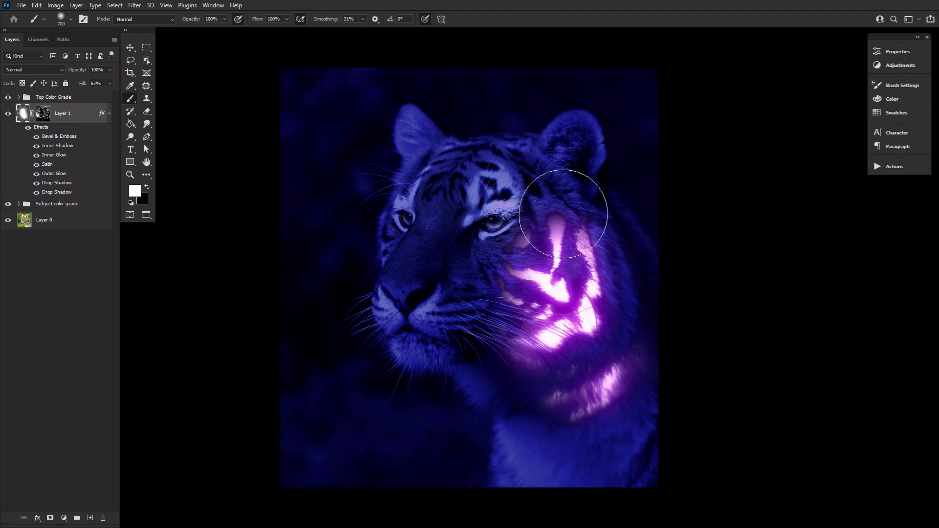
mouse_move(541, 292)
mouse_down()
mouse_move(526, 280)
mouse_move(559, 226)
mouse_up()
Paint the glow over the forehead stripes and down toward the ear with a smaller brush
key(bracketleft)
key(bracketleft)
key(bracketleft)
key(bracketleft)
key(bracketleft)
key(bracketleft)
key(bracketleft)
key(bracketleft)
key(bracketleft)
key(bracketleft)
key(bracketleft)
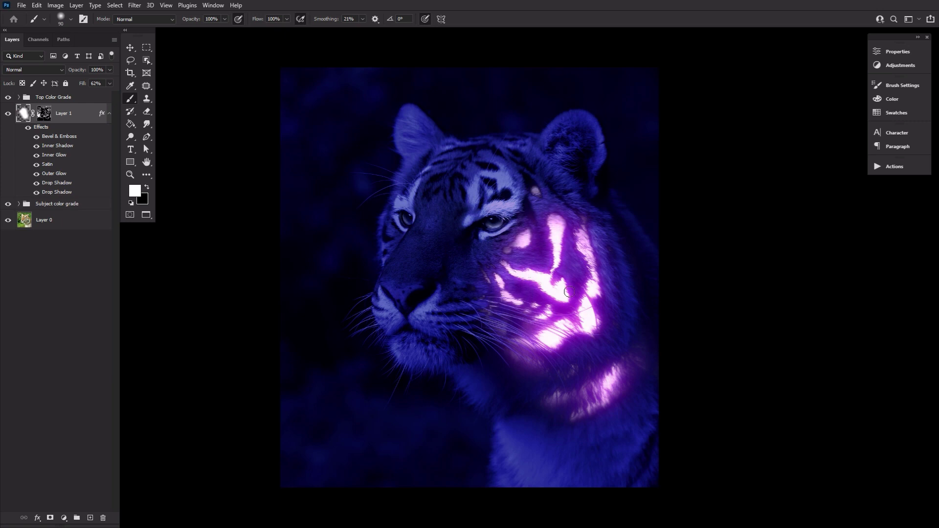
key(bracketright)
key(bracketright)
mouse_move(532, 182)
mouse_down()
mouse_move(490, 280)
mouse_move(471, 289)
mouse_move(475, 161)
mouse_move(436, 185)
mouse_up()
drag(427, 164, 489, 150)
drag(488, 182, 589, 230)
Reduce the brush flow to 12% and paint a faint glow over the neck stripes below the jaw
key(bracketright)
key(bracketright)
key(bracketright)
key(bracketright)
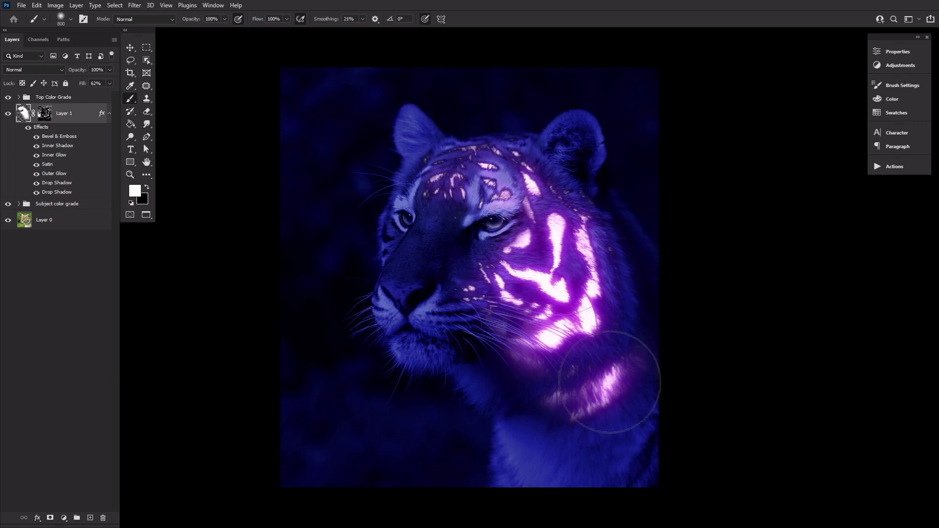
drag(607, 382, 538, 391)
drag(255, 21, 212, 20)
key(bracketright)
key(bracketright)
key(bracketright)
key(bracketright)
mouse_move(507, 350)
mouse_down()
mouse_move(471, 372)
mouse_move(527, 309)
mouse_up()
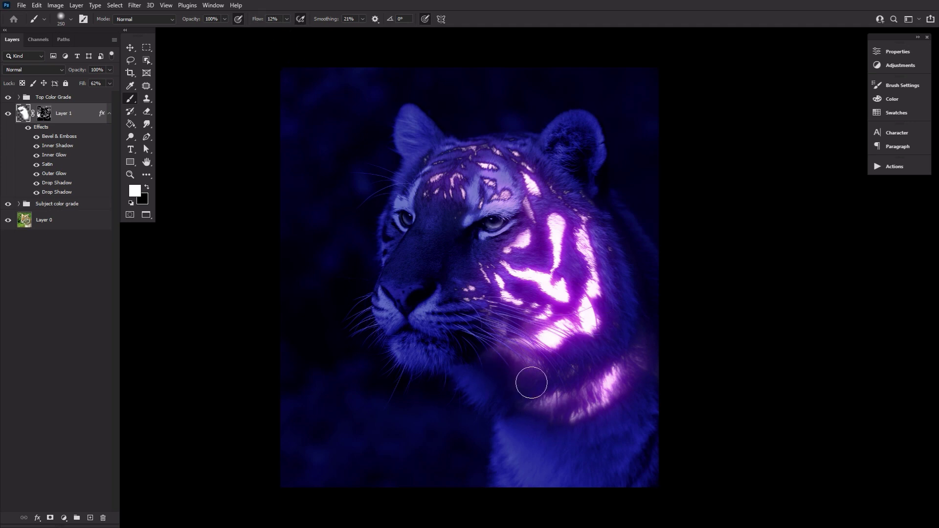
drag(532, 383, 519, 394)
Paint a soft glow along the back edge of the neck up to the base of the near ear
key(bracketright)
key(bracketright)
key(bracketright)
key(bracketright)
key(bracketright)
key(bracketright)
key(bracketright)
key(bracketleft)
key(bracketleft)
key(bracketleft)
key(bracketleft)
drag(647, 338, 609, 232)
key(bracketleft)
key(bracketleft)
key(bracketleft)
drag(581, 204, 573, 213)
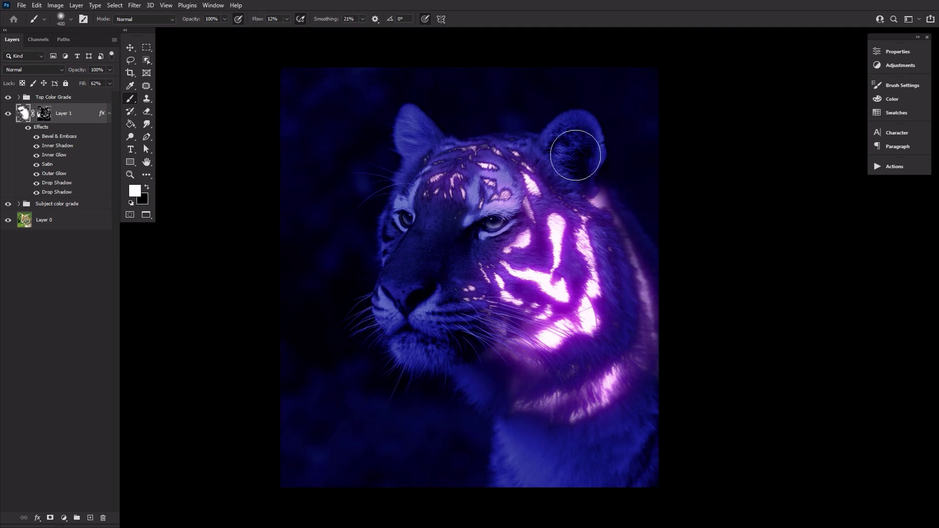
Paint subtle glow at the base of the far ear and over the dark markings beside the far eye with a small brush
key(bracketleft)
key(bracketleft)
key(bracketleft)
key(bracketleft)
key(bracketleft)
key(bracketleft)
key(bracketleft)
drag(444, 141, 443, 128)
drag(393, 206, 398, 243)
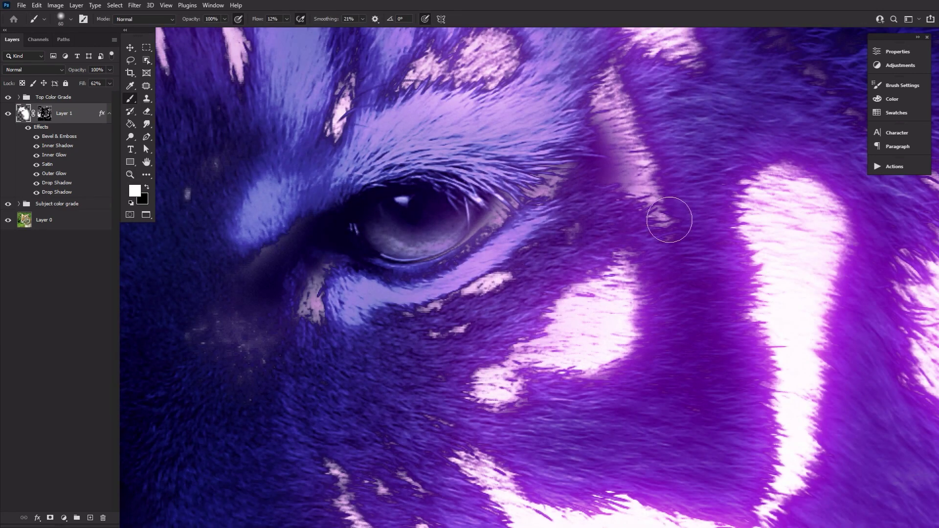
Paint the glow into the stripe beside the near eye, along its lower lid and at its inner corner
mouse_move(667, 219)
mouse_down()
mouse_move(611, 127)
mouse_move(539, 186)
mouse_move(363, 278)
mouse_move(376, 264)
mouse_up()
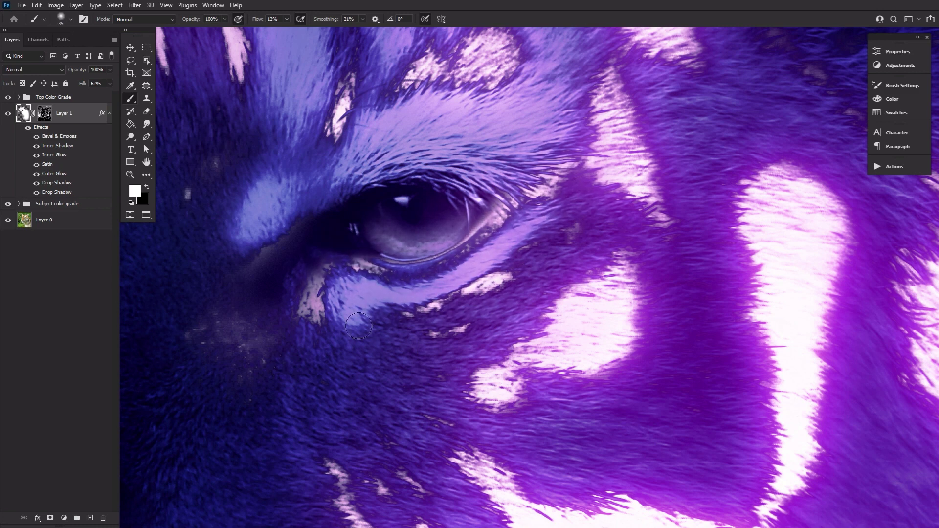
key(bracketright)
key(bracketright)
key(bracketright)
key(bracketright)
key(bracketright)
key(bracketright)
key(bracketright)
key(bracketright)
mouse_move(298, 245)
mouse_down()
mouse_move(245, 328)
mouse_move(279, 260)
mouse_up()
Strengthen the glow along the back edge of the neck with brush strokes of up to 500 pixels
key(bracketleft)
key(bracketleft)
key(bracketleft)
key(bracketleft)
key(bracketleft)
key(bracketleft)
key(bracketleft)
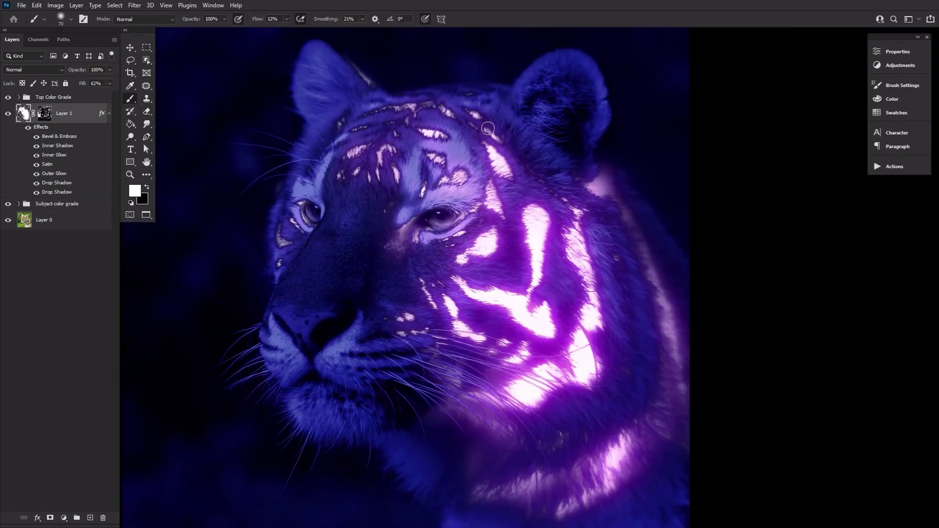
mouse_move(599, 161)
mouse_down()
mouse_move(669, 272)
mouse_move(663, 426)
mouse_up()
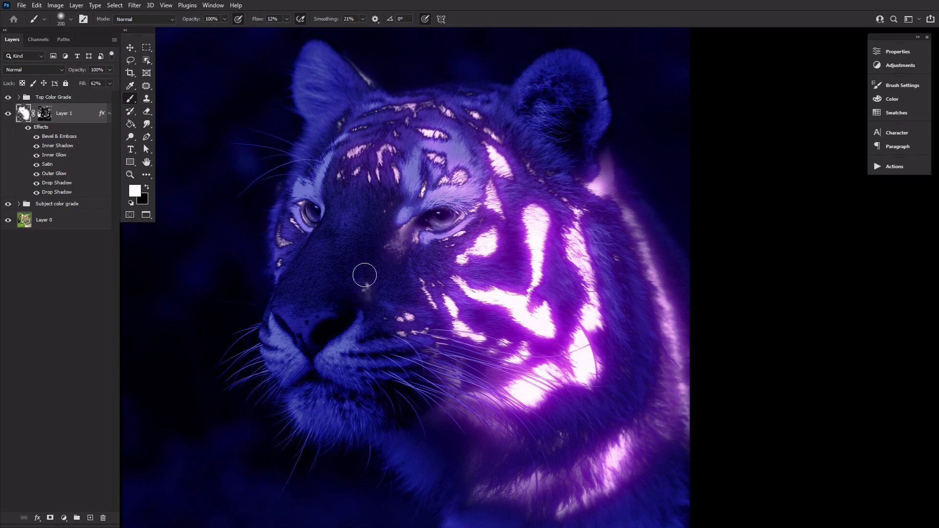
key(bracketright)
key(bracketright)
key(bracketright)
key(bracketright)
key(bracketright)
key(bracketright)
key(bracketright)
key(bracketright)
key(bracketright)
drag(629, 196, 673, 381)
Brighten the glow at the inner corner of the near eye with a smaller brush of about 125 pixels
key(bracketleft)
key(bracketleft)
key(bracketleft)
key(bracketleft)
key(bracketleft)
key(bracketleft)
key(bracketleft)
key(bracketleft)
key(bracketleft)
key(bracketleft)
key(bracketleft)
key(bracketleft)
key(bracketleft)
key(bracketleft)
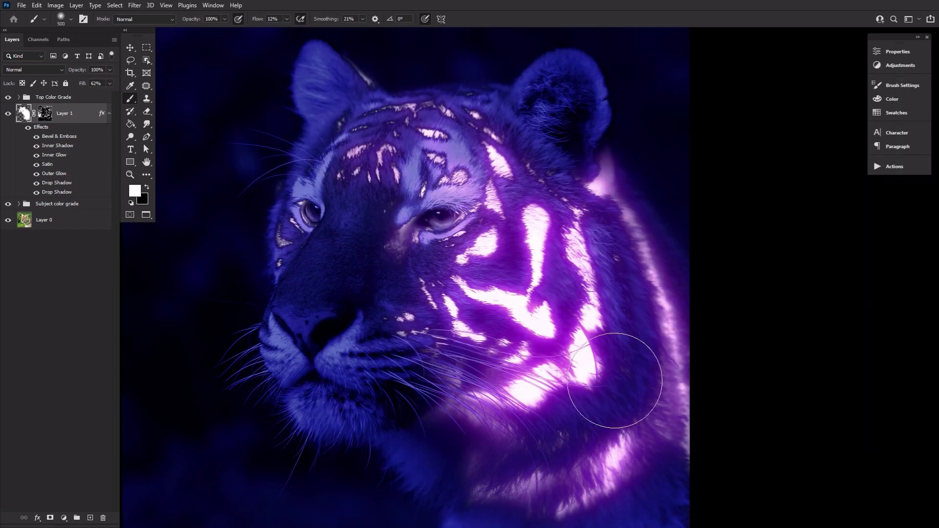
mouse_move(469, 216)
mouse_down()
mouse_move(438, 191)
mouse_move(414, 268)
mouse_up()
key(bracketright)
key(bracketright)
key(bracketright)
key(bracketright)
key(bracketright)
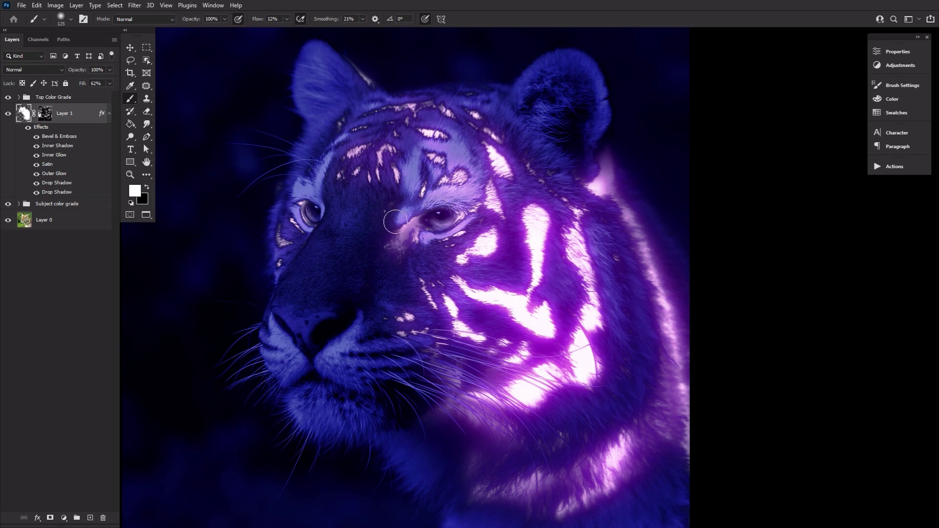
drag(396, 221, 411, 238)
Paint the glow into the mouth opening just below the nose
key(bracketleft)
key(bracketleft)
key(bracketleft)
key(bracketleft)
key(bracketleft)
key(bracketleft)
key(bracketleft)
key(bracketleft)
key(bracketright)
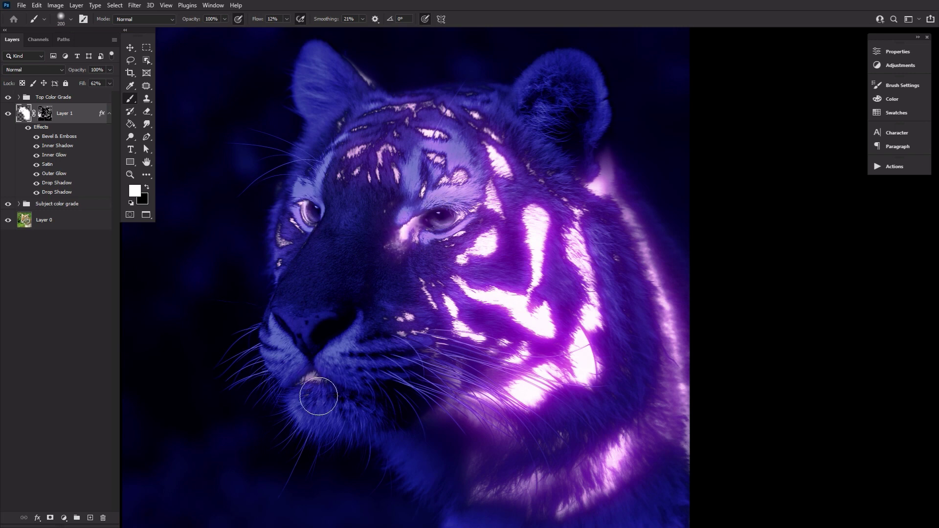
drag(299, 380, 326, 378)
Paint faint glow over the markings on top of the head and along the far side of the face
key(bracketright)
key(bracketright)
key(bracketright)
key(bracketright)
key(bracketright)
key(bracketright)
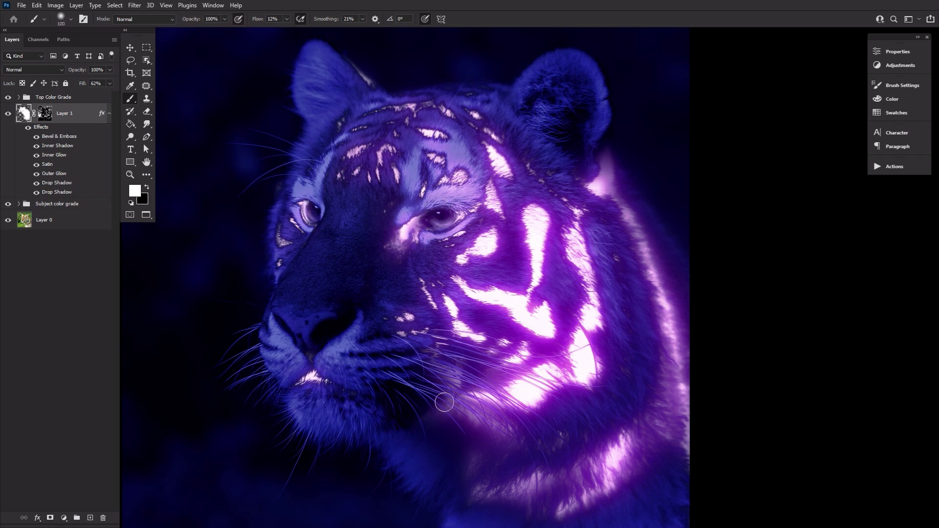
key(bracketright)
key(bracketright)
key(bracketright)
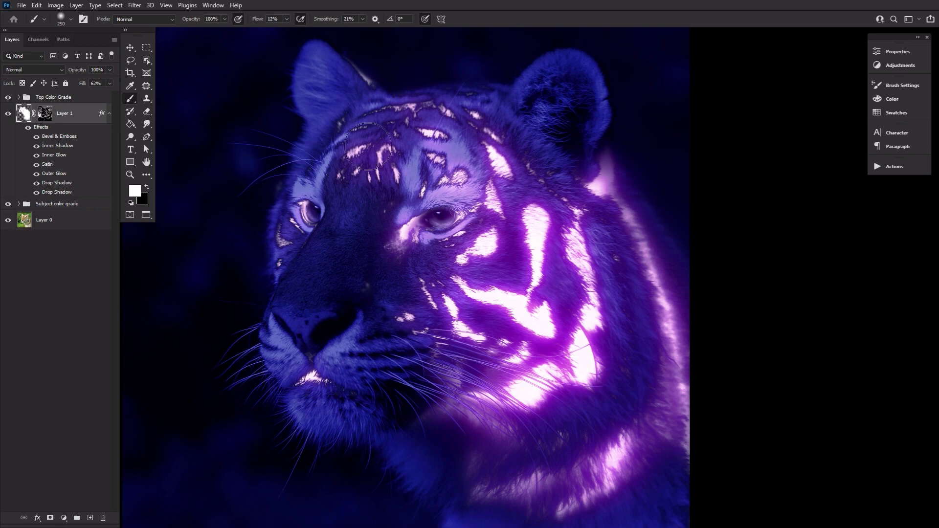
drag(477, 91, 404, 89)
drag(281, 182, 279, 230)
Add more glow beside the far eye with a larger brush, and undo the last stroke across the face
drag(357, 500, 259, 221)
key(bracketright)
key(bracketright)
drag(293, 169, 274, 181)
drag(397, 210, 485, 330)
key(ctrl+z)
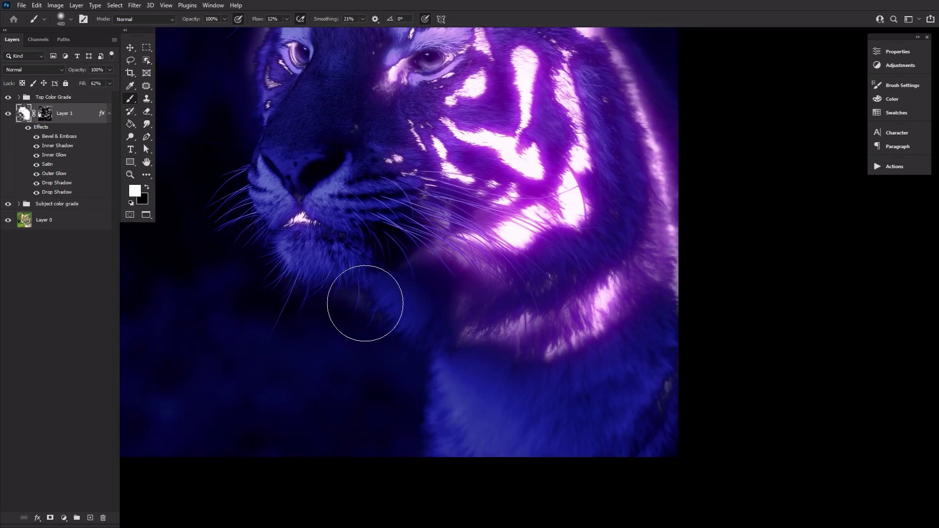
Paint glow over the fur stripes on the tiger's body along the photo's lower right edge with a small brush
key(bracketright)
key(bracketright)
key(bracketright)
key(bracketright)
key(bracketleft)
key(bracketleft)
key(bracketleft)
key(bracketleft)
key(bracketleft)
key(bracketleft)
key(bracketleft)
key(bracketleft)
key(bracketleft)
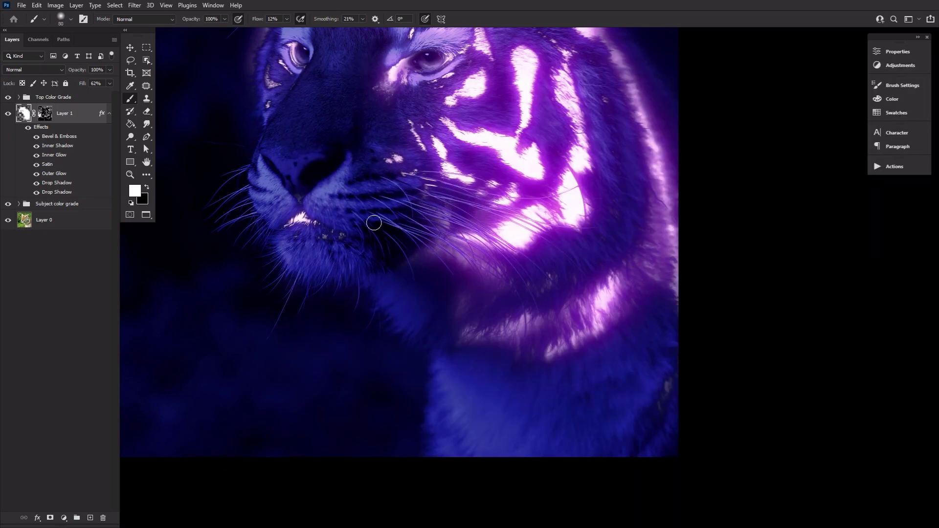
drag(660, 418, 695, 343)
drag(678, 438, 673, 451)
key(bracketright)
key(bracketright)
key(bracketright)
key(bracketright)
key(bracketright)
key(bracketright)
key(bracketright)
key(bracketright)
key(bracketright)
key(bracketright)
key(bracketleft)
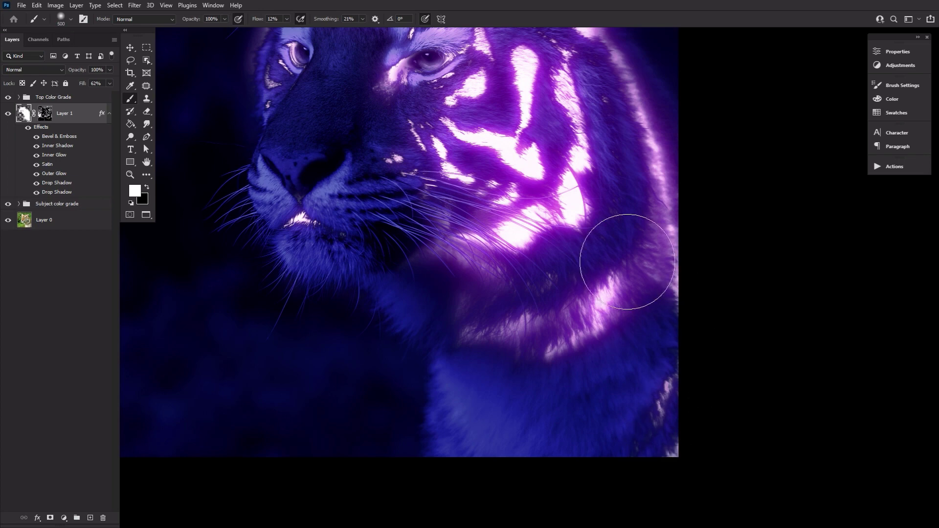
key(z)
mouse_move(556, 237)
mouse_down()
mouse_move(454, 234)
mouse_move(476, 268)
mouse_up()
click(130, 99)
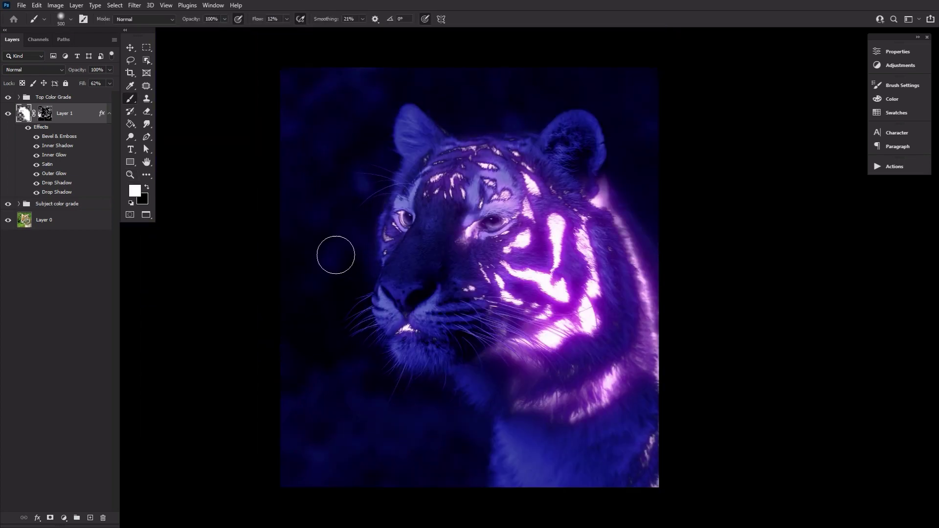
key(bracketleft)
key(bracketleft)
key(bracketleft)
key(bracketleft)
key(bracketleft)
key(bracketleft)
key(bracketleft)
key(bracketleft)
key(bracketleft)
key(bracketleft)
key(bracketleft)
key(bracketleft)
key(bracketleft)
key(bracketleft)
key(bracketleft)
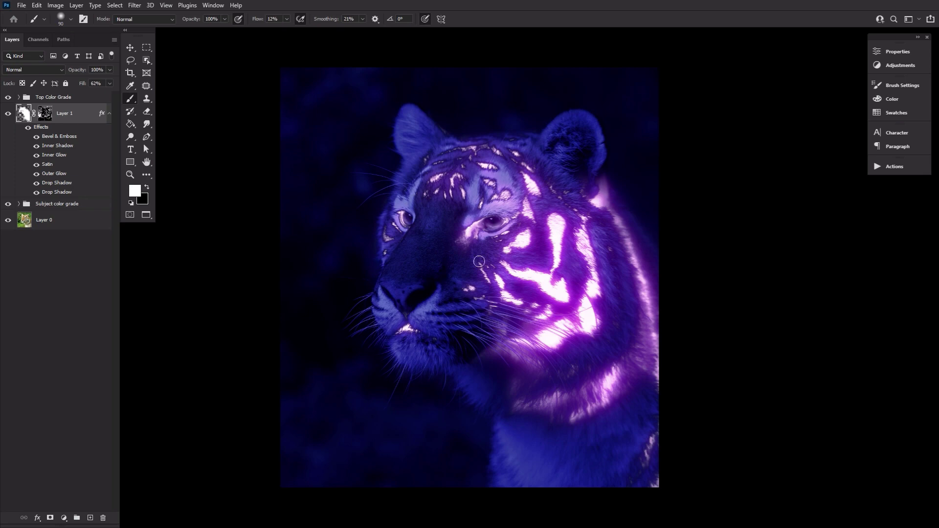
key(bracketright)
key(bracketright)
key(bracketright)
key(bracketright)
key(bracketright)
key(bracketright)
key(bracketright)
key(bracketleft)
key(bracketleft)
key(bracketleft)
key(bracketleft)
key(bracketleft)
key(bracketleft)
key(bracketleft)
Set the brush size to 250 pixels and add a new layer above Layer 1 carrying the copied glow layer style
key(bracketright)
key(bracketright)
key(bracketright)
key(bracketright)
key(bracketright)
key(bracketright)
click(91, 518)
right_click(77, 113)
click(123, 323)
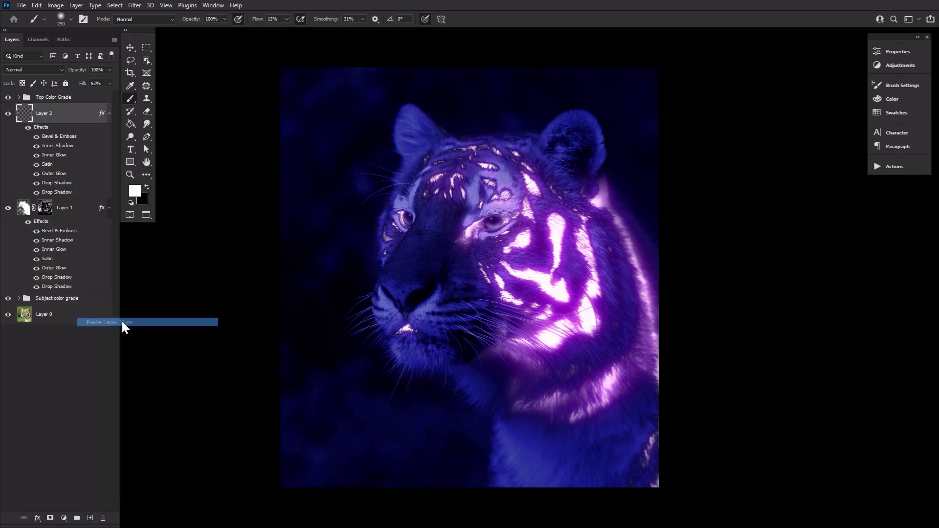
With both color grades and Layer 1 hidden, make a Color Range selection at a fuzziness of about 140 to mask Layer 2
click(8, 97)
click(8, 208)
click(8, 298)
click(114, 5)
click(130, 98)
drag(355, 126, 304, 130)
mouse_move(307, 189)
mouse_down()
mouse_move(345, 188)
mouse_move(310, 191)
mouse_up()
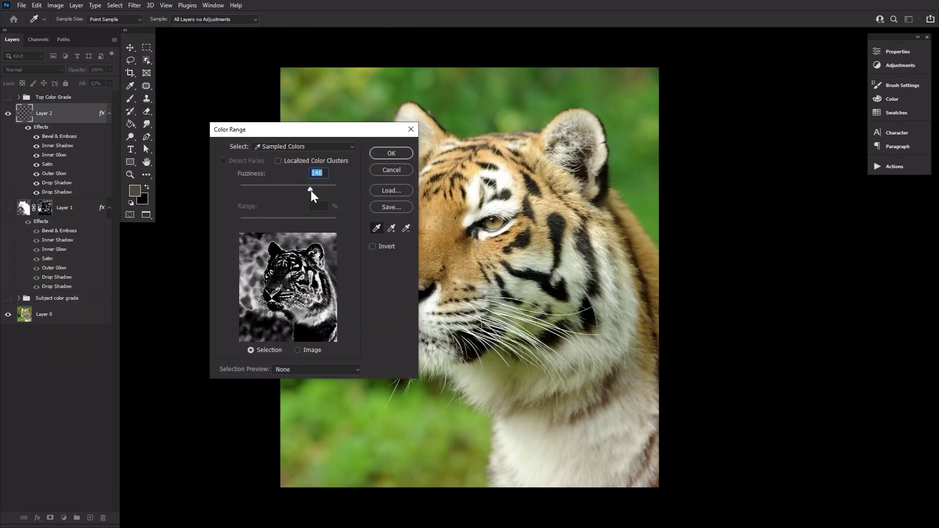
key(Return)
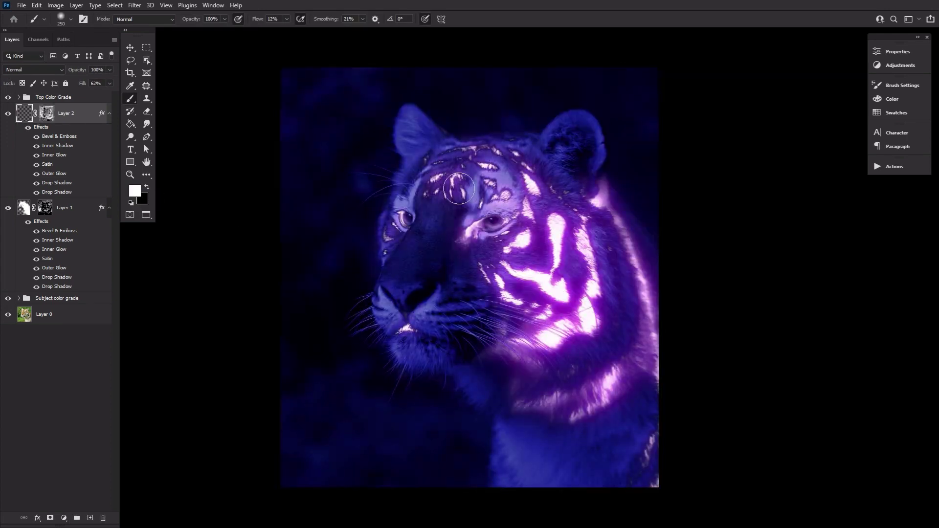
Paint soft glow on Layer 2 across the forehead markings and, with a brush of about 700 pixels, over the cheek
drag(459, 188, 509, 158)
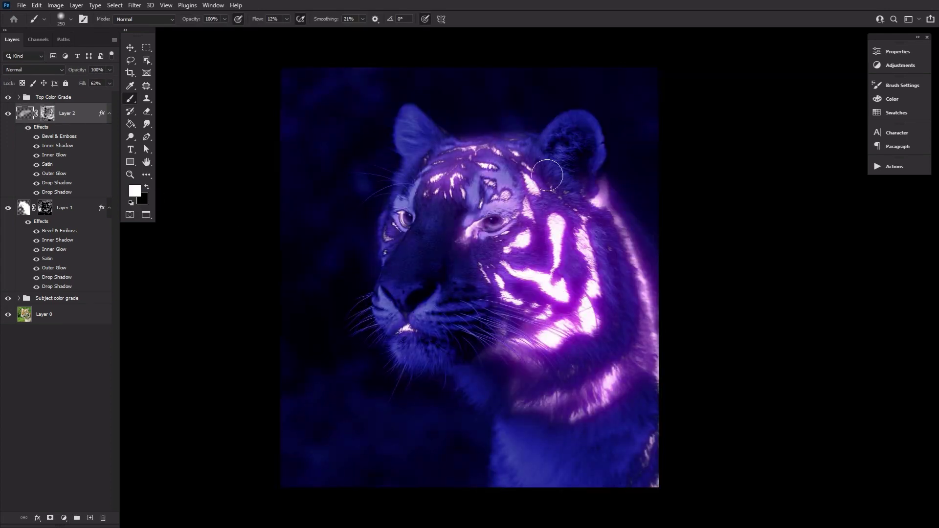
drag(493, 190, 436, 194)
key(bracketright)
key(bracketright)
key(bracketright)
key(bracketright)
key(bracketright)
key(bracketright)
key(bracketright)
key(bracketright)
click(570, 237)
Paint a thin line of glow along the mouth below the nose with a 45-pixel brush
key(bracketleft)
key(bracketleft)
key(bracketleft)
key(bracketleft)
key(bracketleft)
key(bracketleft)
key(bracketleft)
key(bracketleft)
key(bracketleft)
key(bracketleft)
key(bracketleft)
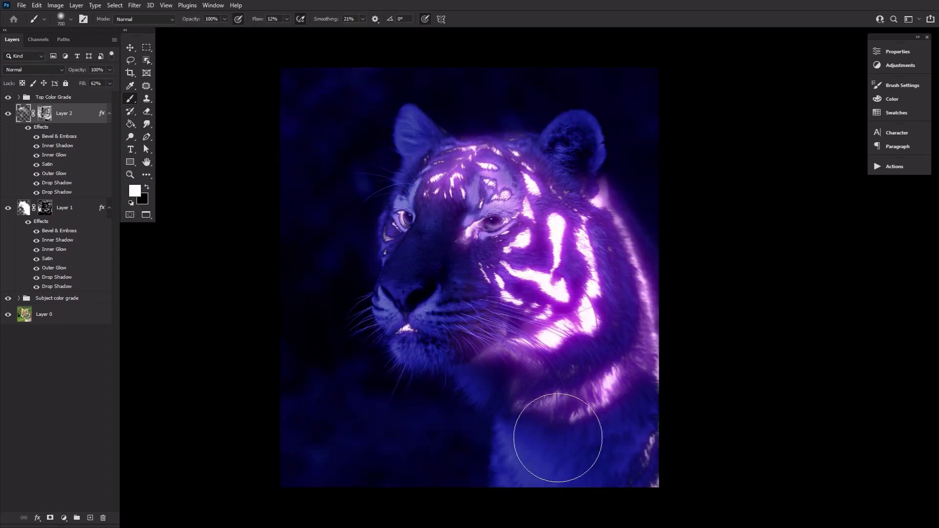
key(bracketleft)
key(bracketleft)
key(bracketleft)
drag(417, 331, 439, 338)
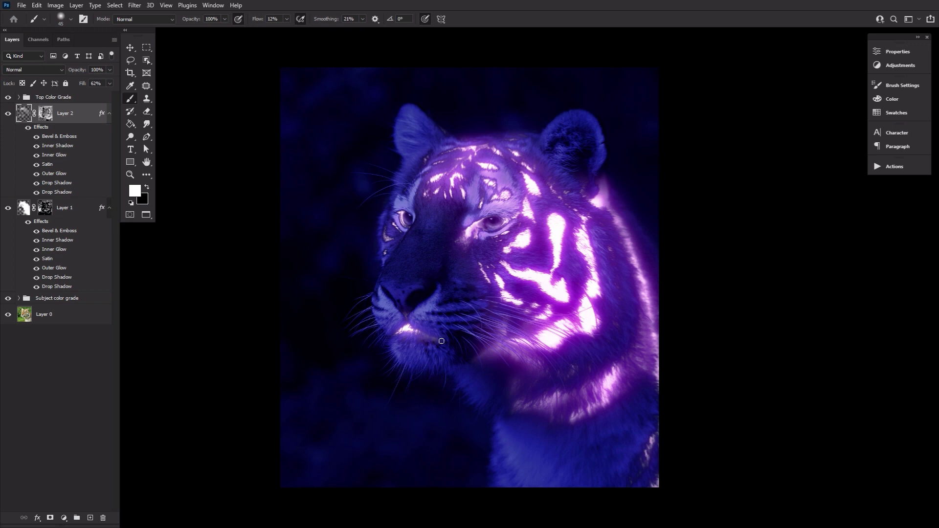
Paint glow along the far side of the face, from beside the far eye up to the forehead
key(bracketright)
key(bracketright)
key(bracketright)
key(bracketright)
drag(386, 243, 392, 218)
drag(410, 183, 427, 157)
key(bracketright)
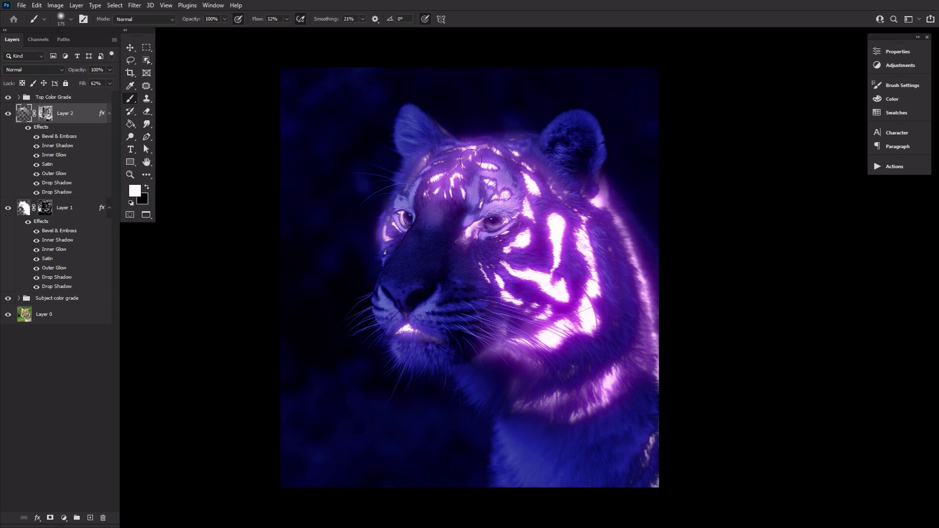
Add faint glow along the top of the head and over the stripes near the photo's lower right edge, varying the brush size
key(bracketright)
key(bracketright)
key(bracketright)
key(bracketright)
key(bracketright)
key(bracketright)
key(bracketright)
key(bracketright)
key(bracketright)
key(bracketright)
key(bracketright)
key(bracketright)
key(bracketright)
key(bracketright)
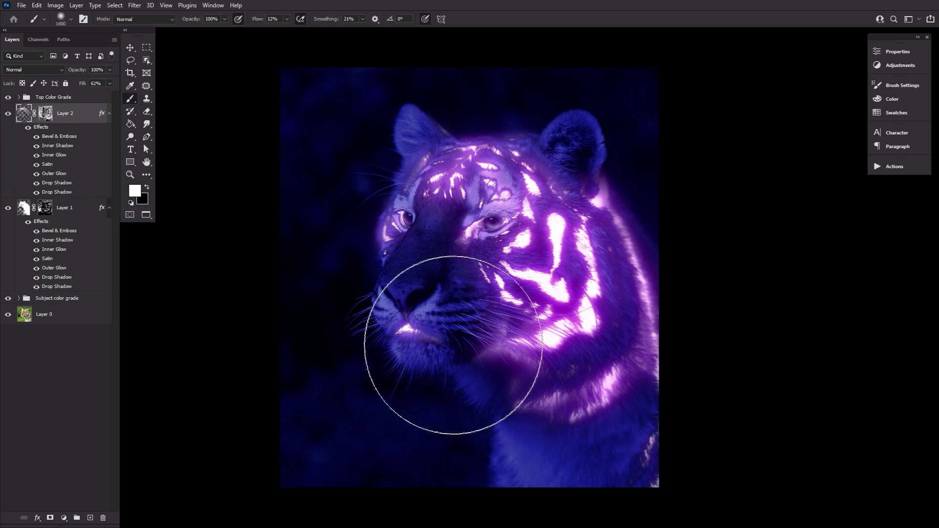
key(bracketleft)
key(bracketleft)
key(bracketleft)
key(bracketleft)
key(bracketleft)
key(bracketleft)
key(bracketleft)
key(bracketleft)
key(bracketleft)
key(bracketleft)
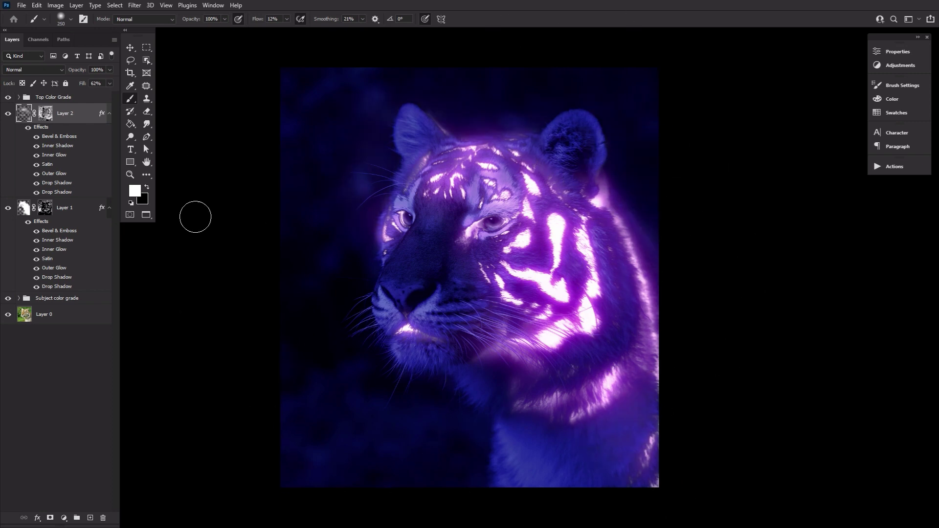
Set the foreground color to the bright pink ff69fd
click(146, 163)
click(135, 190)
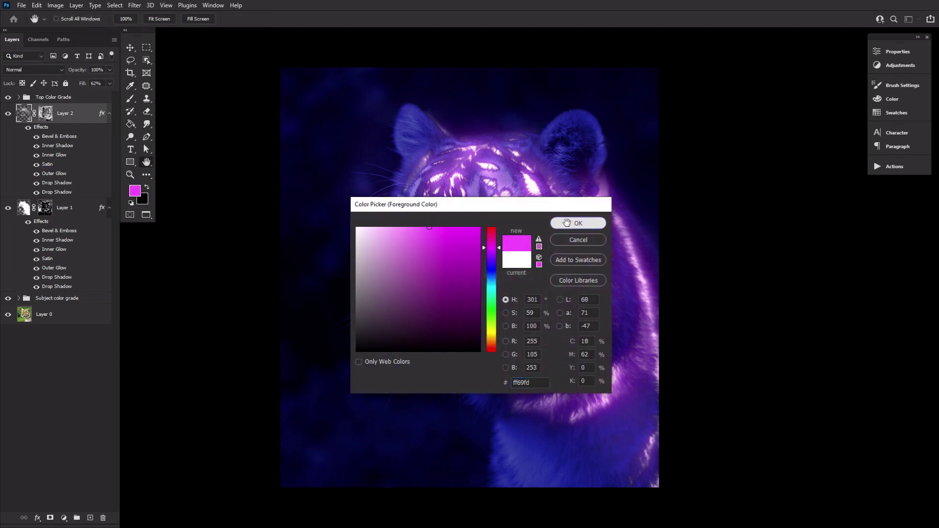
click(576, 223)
Add a new layer above Layer 2 and set its blend mode to Color
click(90, 518)
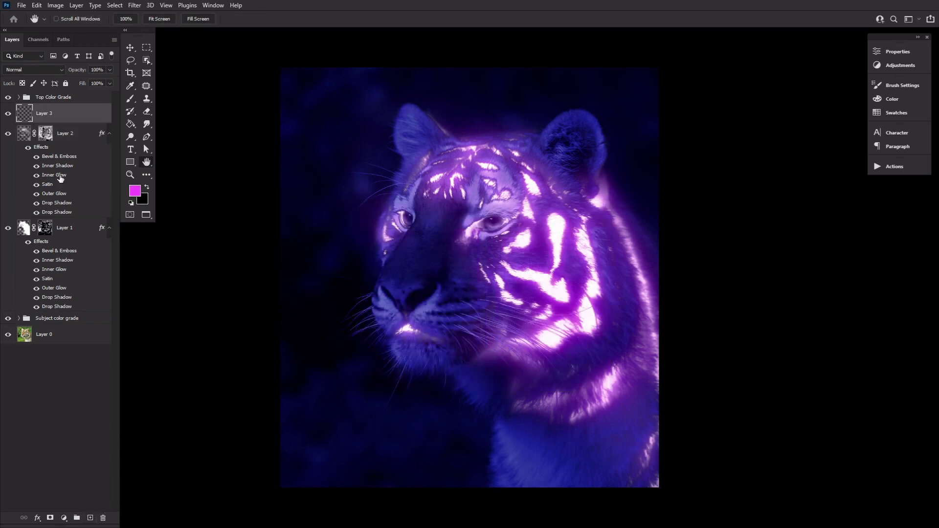
click(48, 69)
click(19, 298)
Tint the fur around the glowing cheek and neck stripes pink with a 700-pixel brush
click(130, 99)
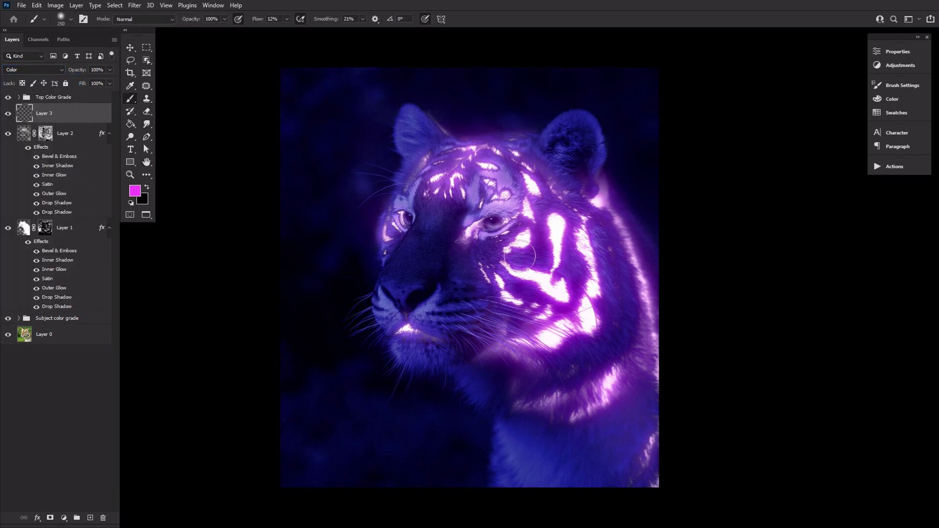
key(bracketright)
key(bracketright)
key(bracketright)
key(bracketright)
drag(558, 285, 594, 329)
mouse_move(553, 381)
mouse_down()
mouse_move(561, 359)
mouse_move(610, 385)
mouse_up()
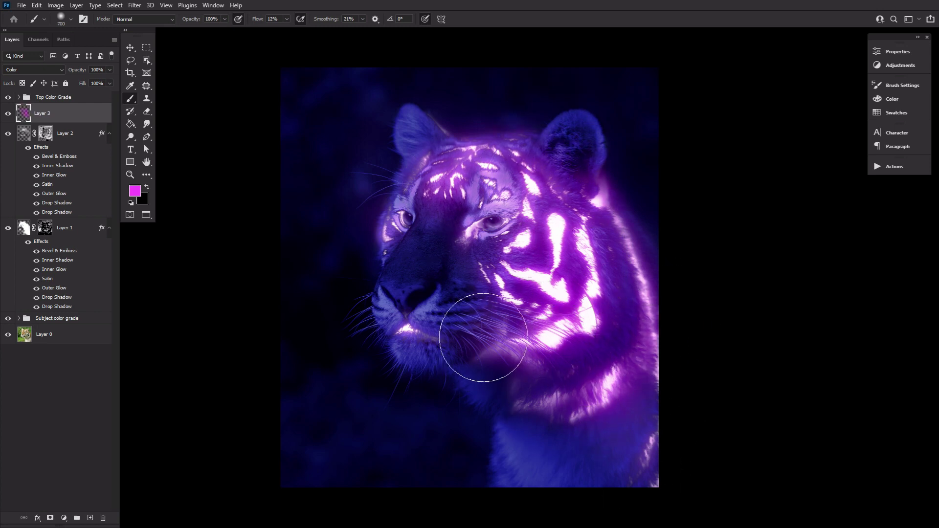
Extend the pink tint over the forehead and around the far eye with a smaller brush of about 500 pixels
key(bracketleft)
key(bracketleft)
key(bracketleft)
key(bracketleft)
key(bracketright)
key(bracketright)
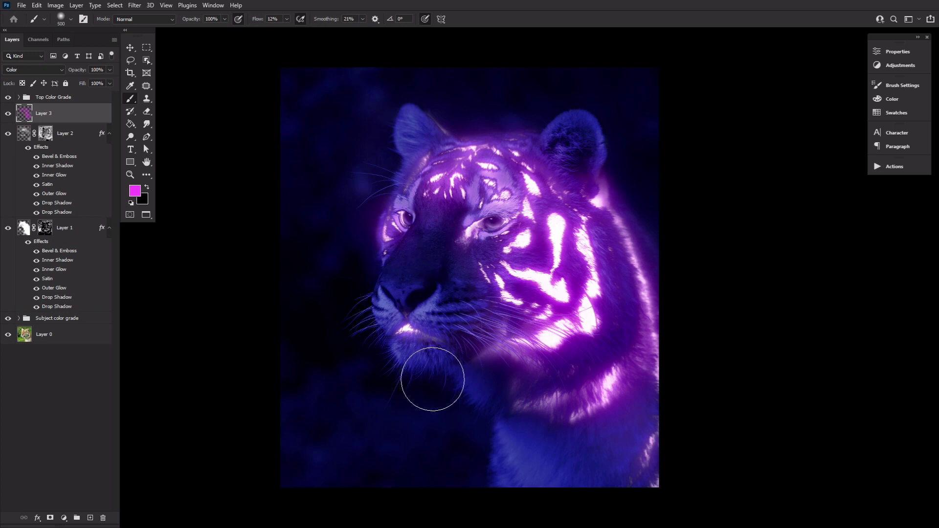
Add another new layer above Layer 3 and set its blend mode to Screen
drag(71, 73, 71, 73)
click(92, 520)
click(29, 70)
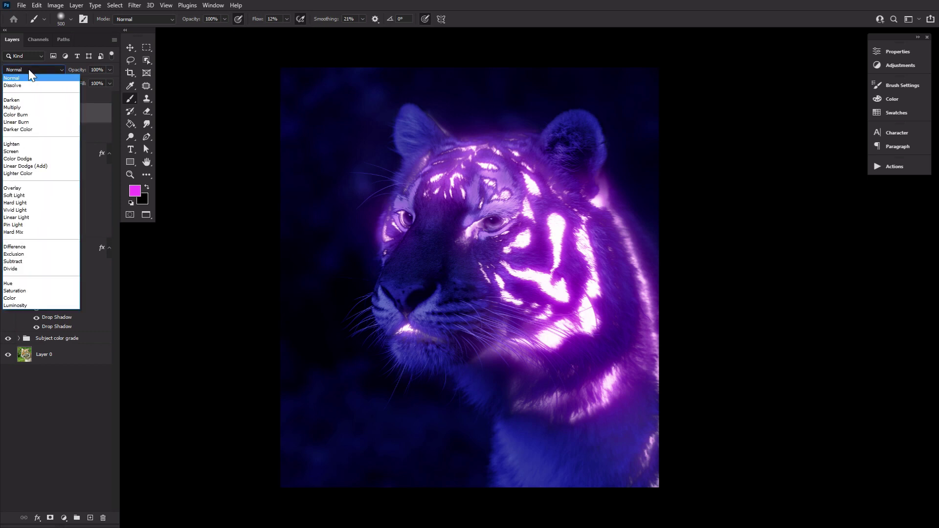
click(31, 153)
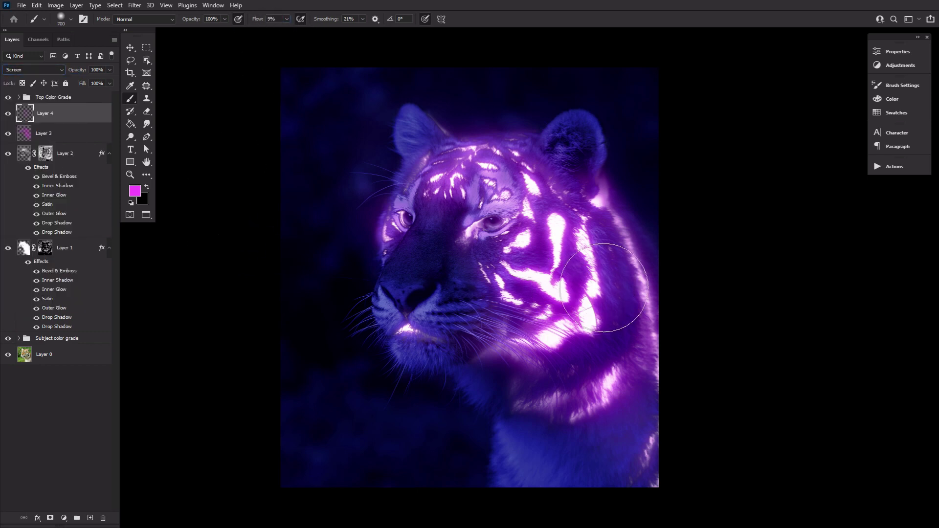
Paint a soft pink haze around the head and the back of the neck with a brush of about 900 pixels at 9% flow
key(bracketright)
key(bracketright)
key(bracketright)
key(bracketright)
drag(638, 198, 625, 157)
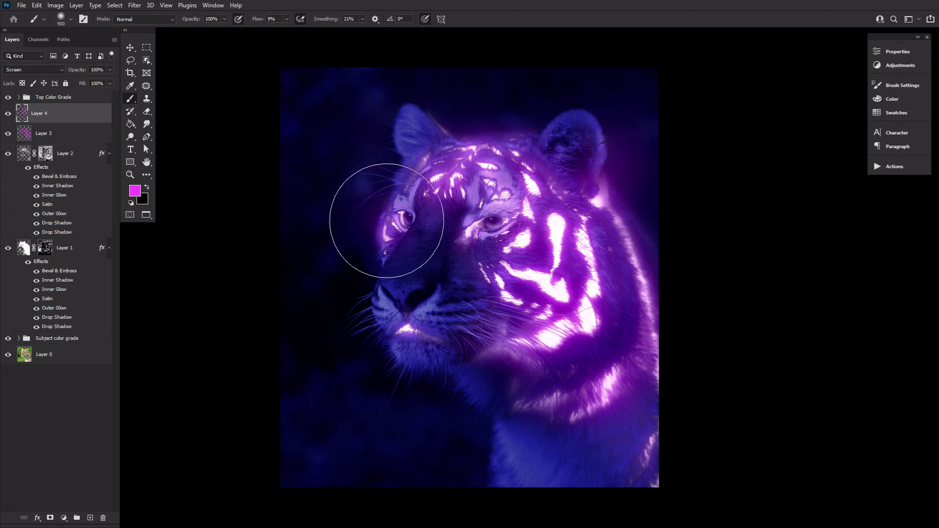
Extend the soft pink haze over the far eye and across the forehead on the Screen layer
drag(388, 224, 390, 228)
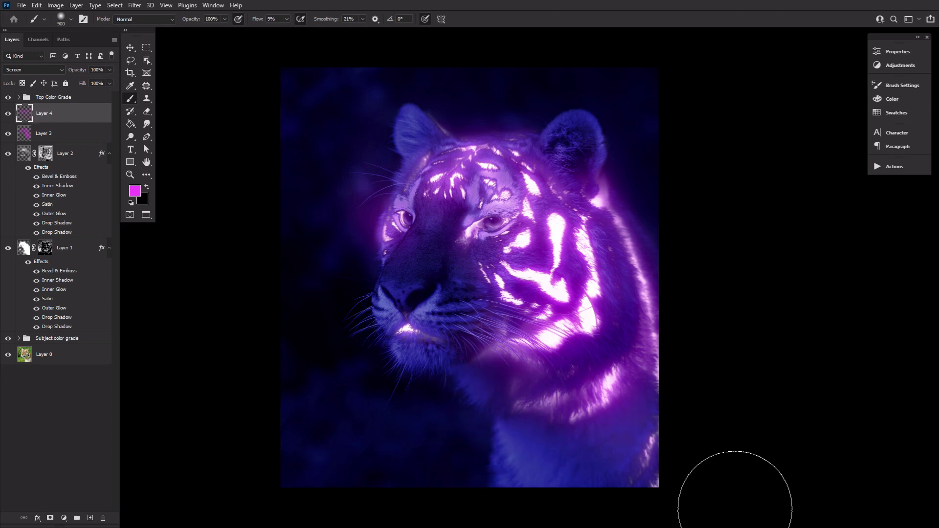
drag(435, 152, 477, 178)
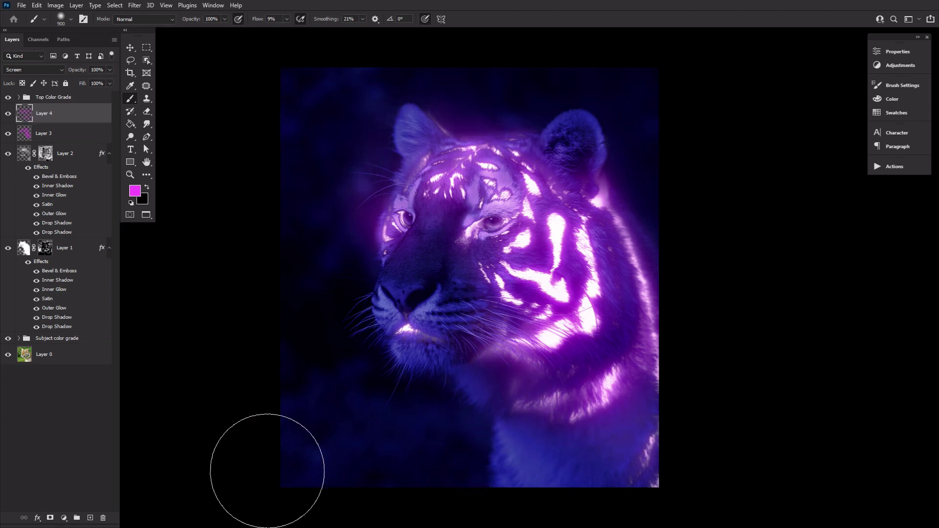
Add a new layer above Layer 4 and set its blend mode to Overlay
click(90, 518)
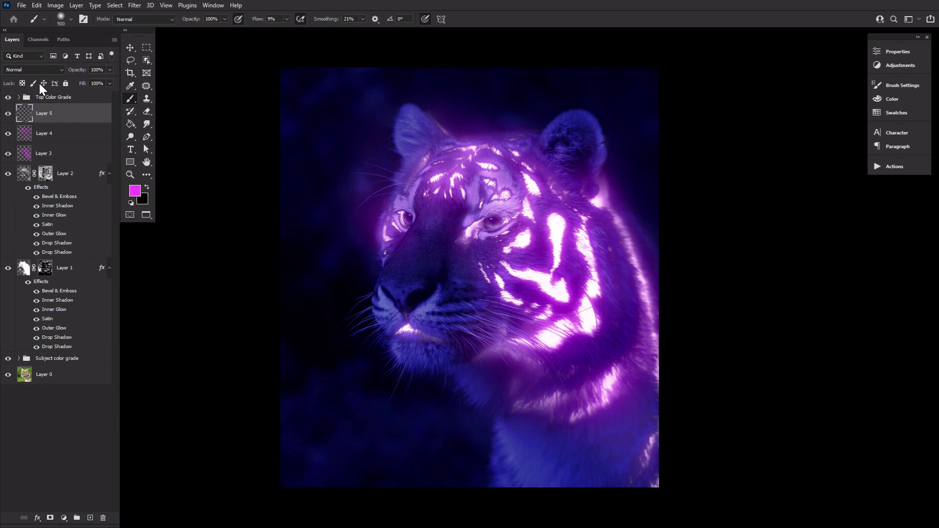
click(37, 70)
click(33, 188)
Set the foreground color to white (ffffff)
click(135, 190)
text(ffffff)
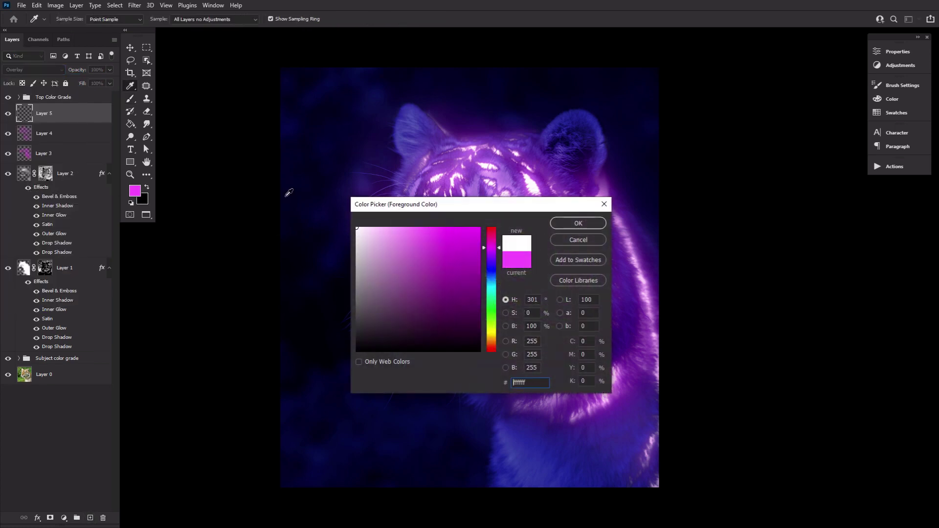
click(579, 224)
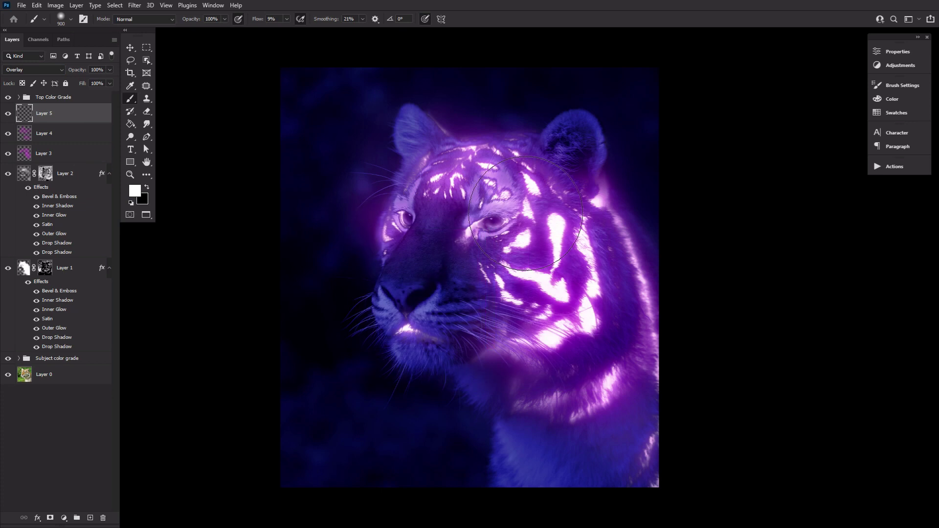
Brighten the near eye with white strokes from a much smaller brush on the Overlay layer
key(bracketleft)
key(bracketleft)
key(bracketleft)
key(bracketleft)
key(bracketleft)
key(bracketleft)
key(bracketleft)
key(bracketleft)
key(bracketleft)
key(bracketleft)
key(bracketleft)
key(bracketleft)
key(bracketleft)
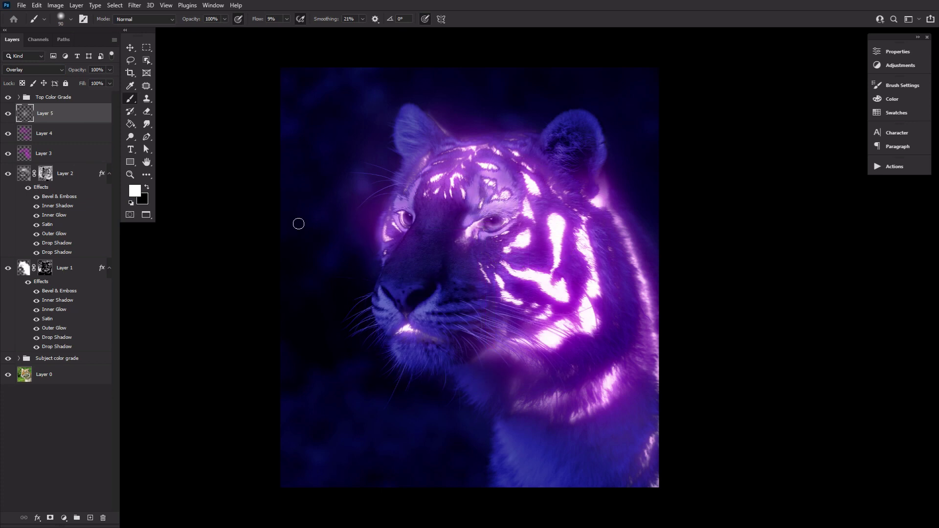
click(129, 174)
drag(495, 201, 479, 171)
click(467, 230)
key(b)
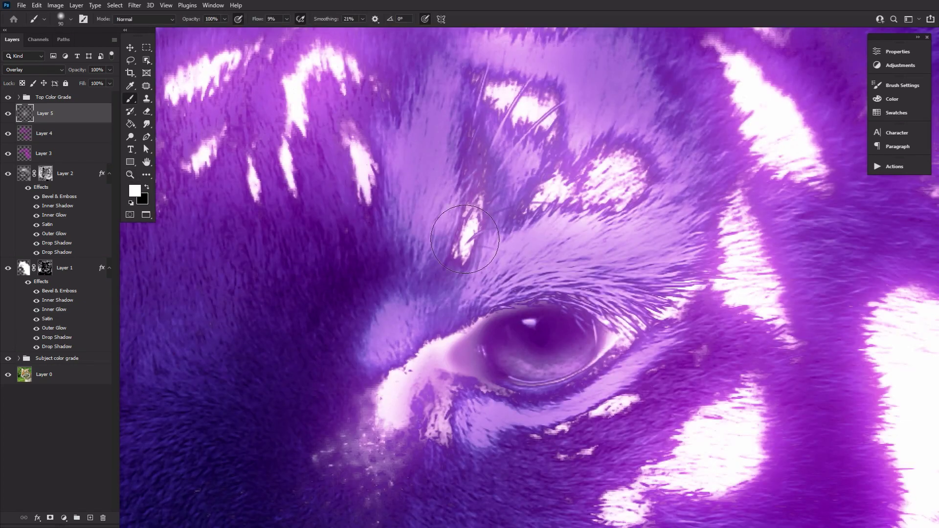
key(bracketleft)
key(bracketleft)
key(bracketleft)
key(bracketleft)
key(bracketleft)
key(bracketleft)
key(bracketleft)
mouse_move(526, 363)
mouse_down()
mouse_move(386, 291)
mouse_move(443, 288)
mouse_up()
Brighten the far eye and the glowing stripe beside it with fine white strokes
key(bracketright)
key(bracketright)
key(bracketright)
key(bracketright)
key(bracketright)
key(bracketright)
key(bracketright)
key(bracketright)
key(bracketright)
key(bracketright)
drag(215, 237, 718, 256)
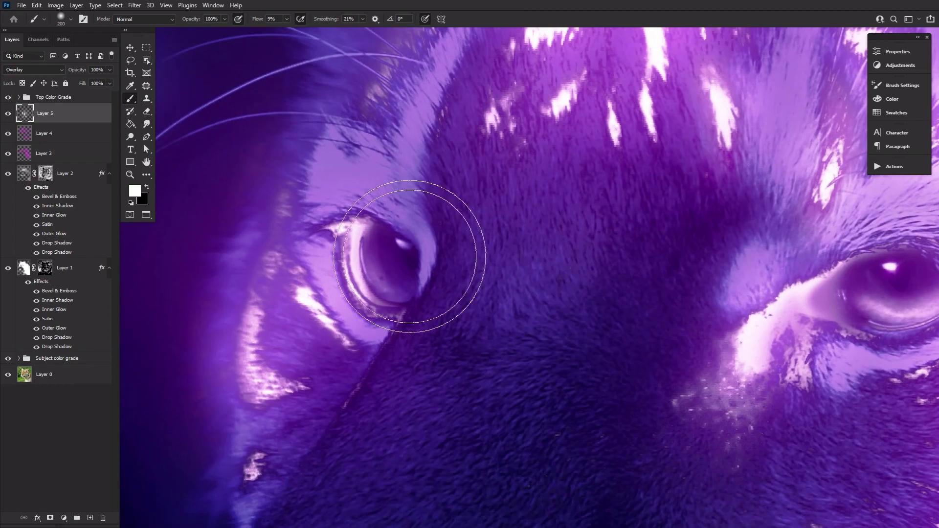
key(bracketleft)
key(bracketleft)
key(bracketleft)
key(bracketleft)
key(bracketleft)
key(bracketleft)
key(bracketleft)
key(bracketleft)
key(bracketleft)
key(bracketleft)
key(bracketleft)
key(bracketleft)
key(bracketleft)
key(bracketleft)
click(401, 244)
mouse_move(374, 260)
mouse_down()
mouse_move(399, 293)
mouse_move(387, 224)
mouse_up()
drag(266, 259, 255, 401)
Paint white highlights along the far side of the head, the cheek stripes and the back of the neck with a larger brush
key(z)
mouse_move(552, 311)
mouse_down()
mouse_move(526, 303)
mouse_move(548, 304)
mouse_up()
key(b)
key(bracketright)
key(bracketright)
key(bracketright)
key(bracketright)
key(bracketright)
key(bracketright)
key(bracketright)
key(bracketright)
key(bracketright)
key(bracketright)
key(bracketright)
key(bracketright)
key(bracketright)
key(bracketright)
key(bracketright)
drag(264, 118, 211, 235)
drag(453, 279, 506, 320)
key(bracketright)
key(bracketright)
drag(557, 441, 538, 152)
Brighten the fur around the mouth and chin with a white brush of 150 pixels
key(bracketleft)
key(bracketleft)
key(bracketleft)
key(bracketleft)
key(bracketleft)
drag(220, 369, 266, 379)
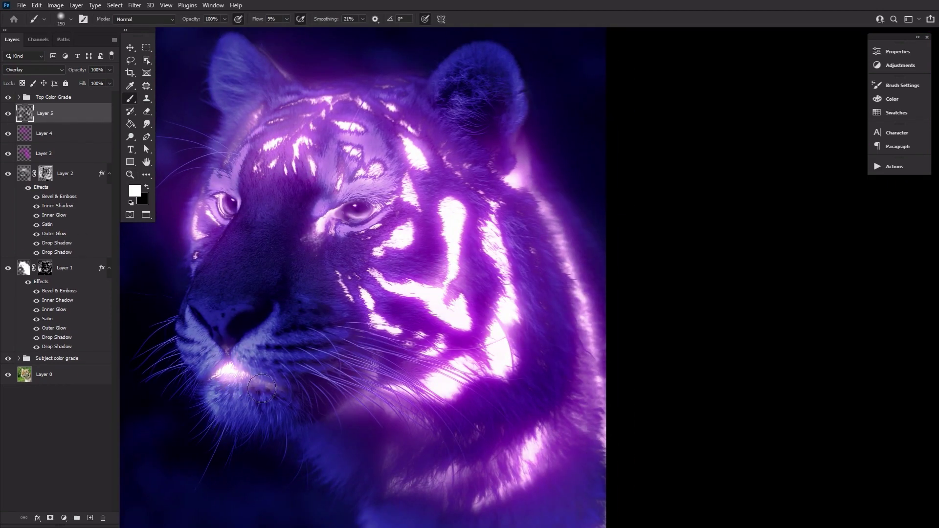
Split the Underlying Layer shadow slider in Layer 5's Blend If settings, with the soft transition ending at 81
double_click(105, 114)
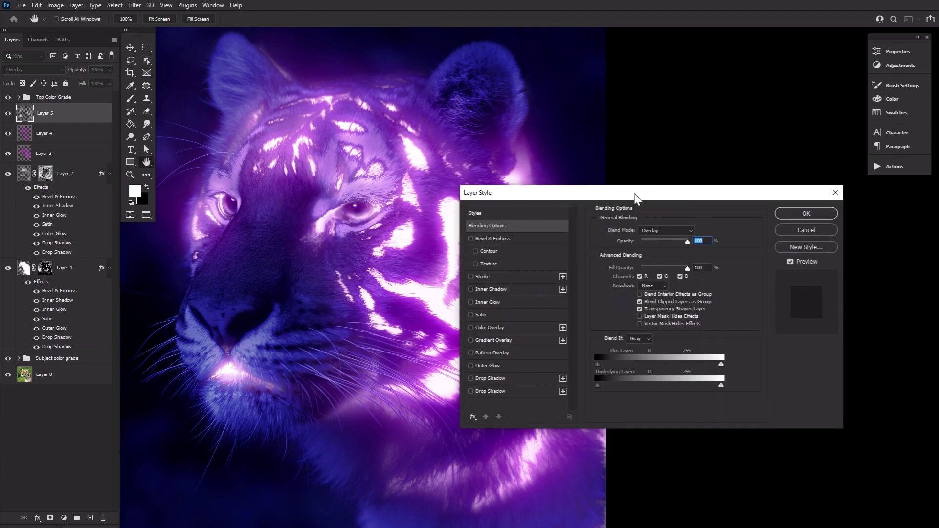
click(791, 262)
click(802, 214)
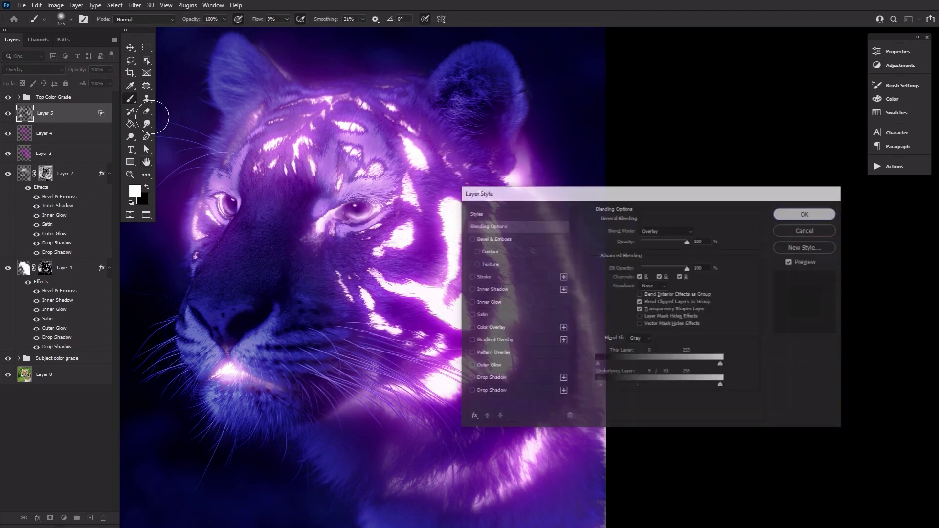
Lower the opacity of Layer 4 to 58%
drag(77, 71, 66, 72)
click(55, 133)
Hide Layer 3, Layer 4 and Layer 5 to compare the whole image without them
key(z)
drag(601, 214, 558, 215)
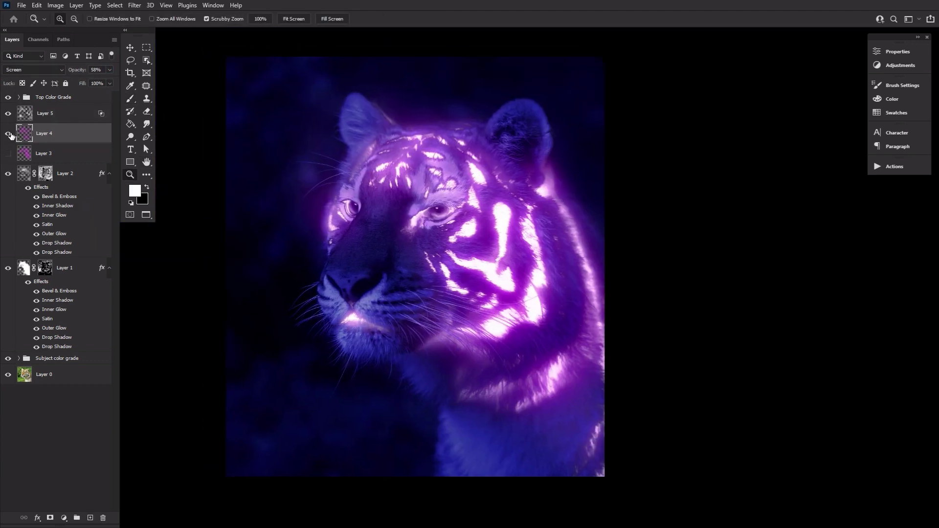
click(10, 116)
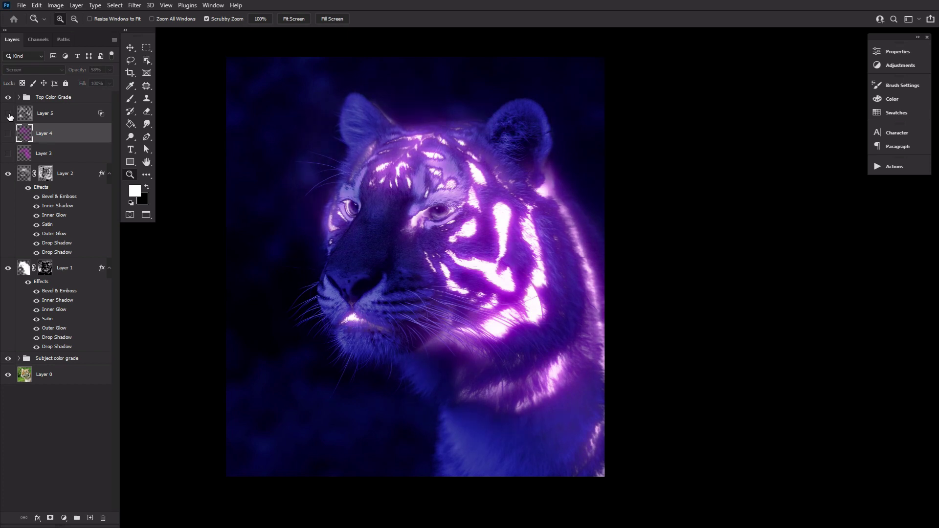